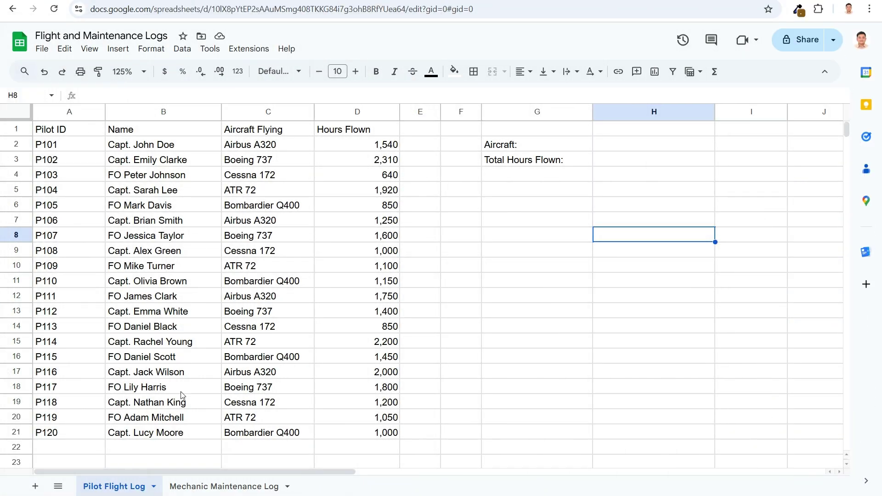
# - Look over both log sheets, then return to cell A1 of the Pilot Flight Log
pyautogui.click(193, 491)
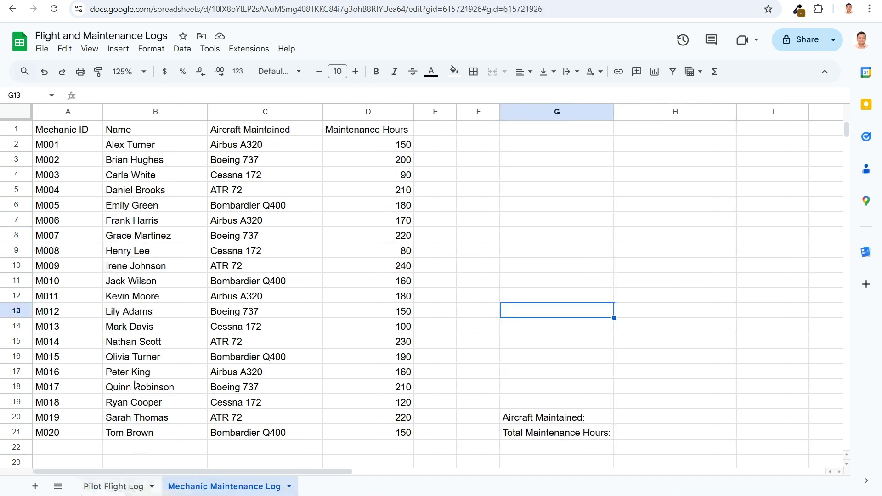
pyautogui.click(106, 486)
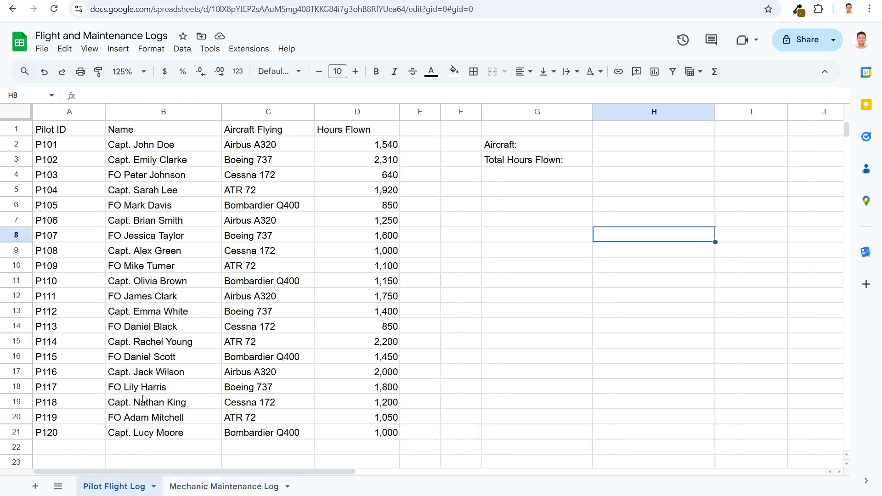
pyautogui.click(225, 486)
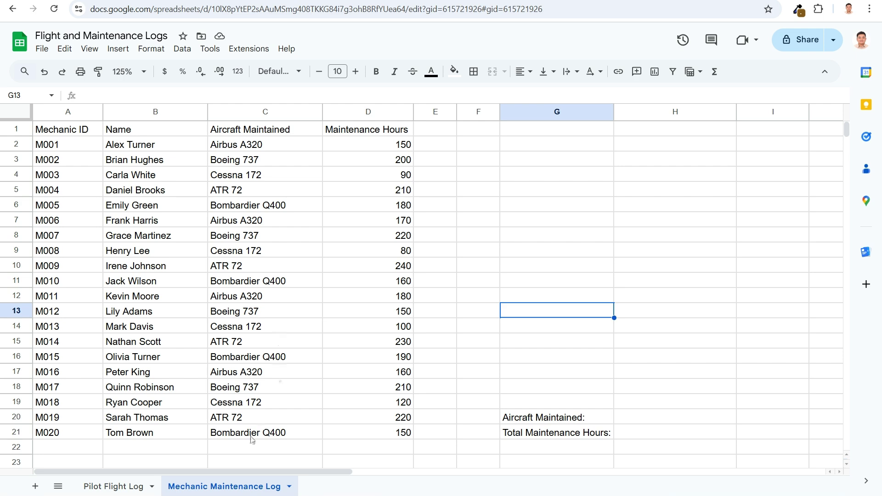
pyautogui.click(117, 486)
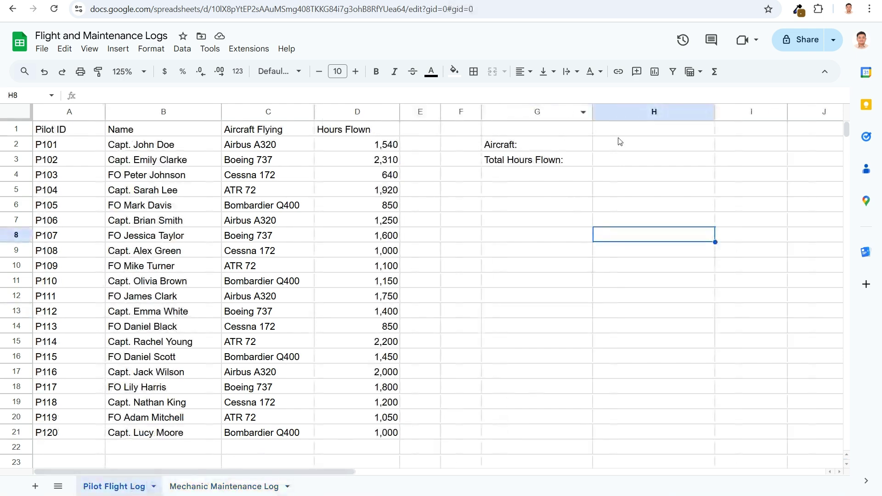
pyautogui.hotkey('ctrl', 'shift', 'pagedown')
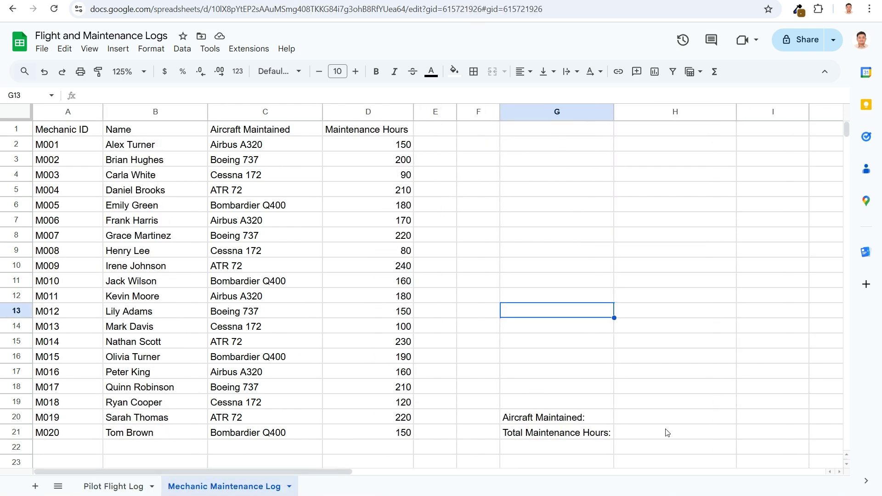
pyautogui.hotkey('ctrl', 'shift', 'pageup')
pyautogui.hotkey('ctrl', 'Home')
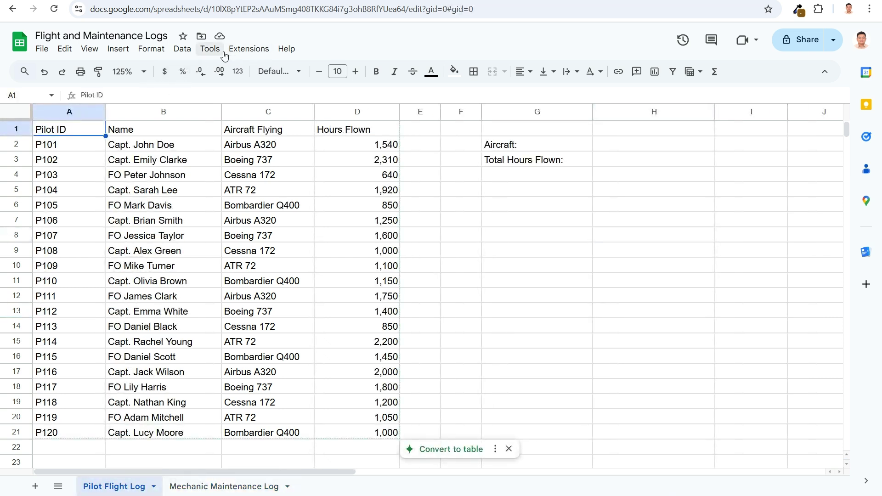
# - Start recording a new macro using absolute references
pyautogui.click(249, 49)
pyautogui.moveTo(259, 87)
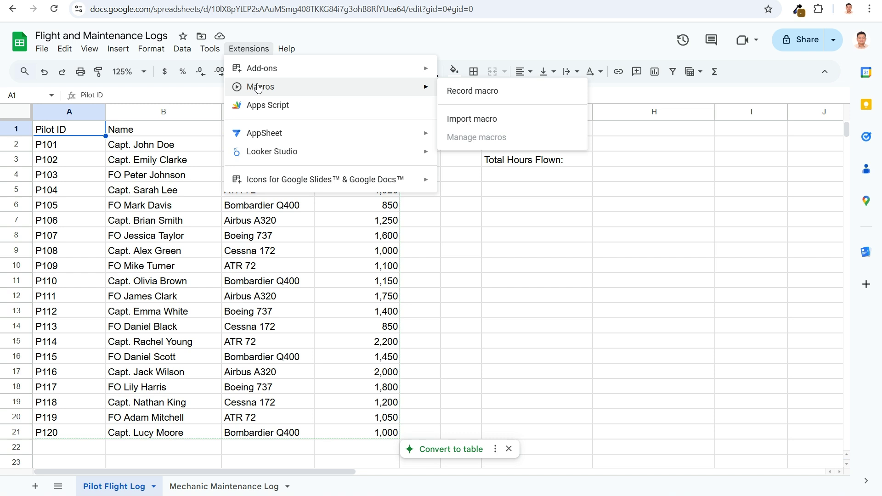
pyautogui.click(520, 92)
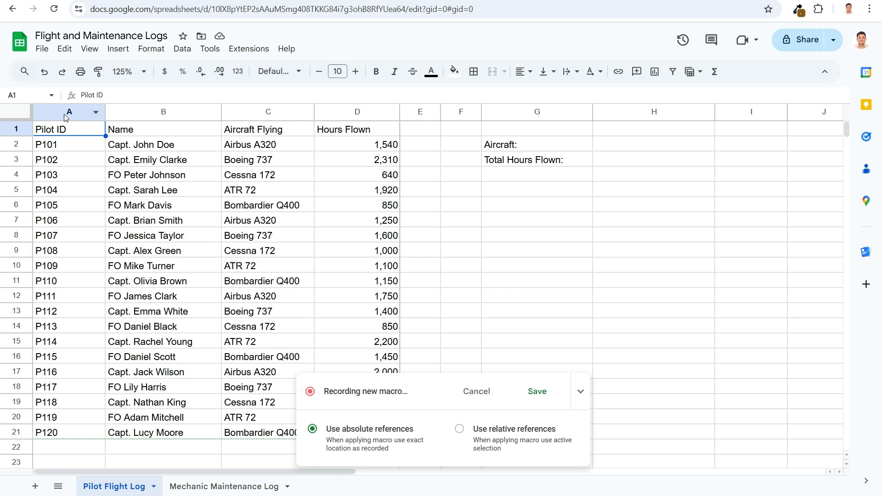
# - Insert a new column C headed 'Shift' between Name and Aircraft Flying
pyautogui.moveTo(64, 118); pyautogui.dragTo(347, 138)
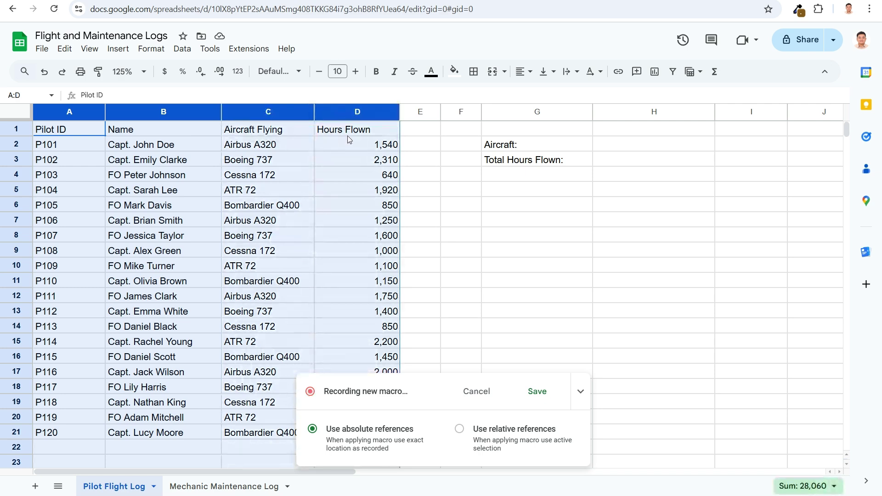
pyautogui.click(461, 159)
pyautogui.click(268, 112)
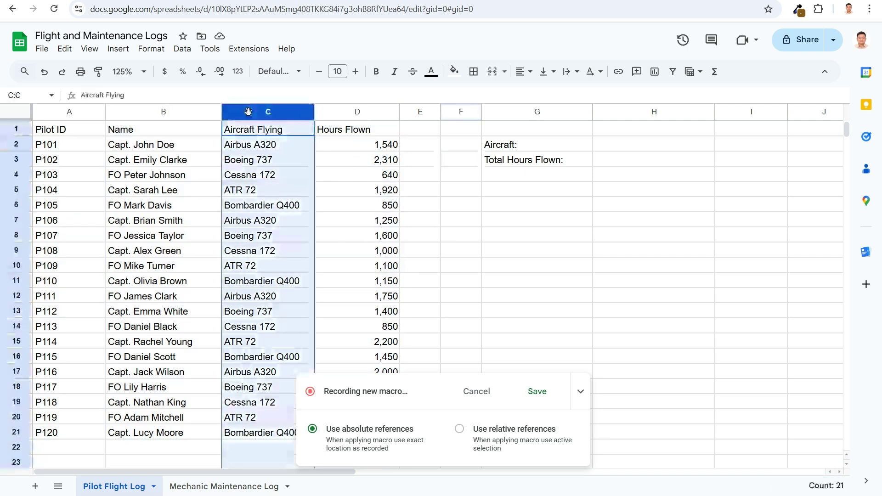
pyautogui.rightClick(255, 112)
pyautogui.click(275, 169)
pyautogui.click(266, 129)
pyautogui.write('Shift')
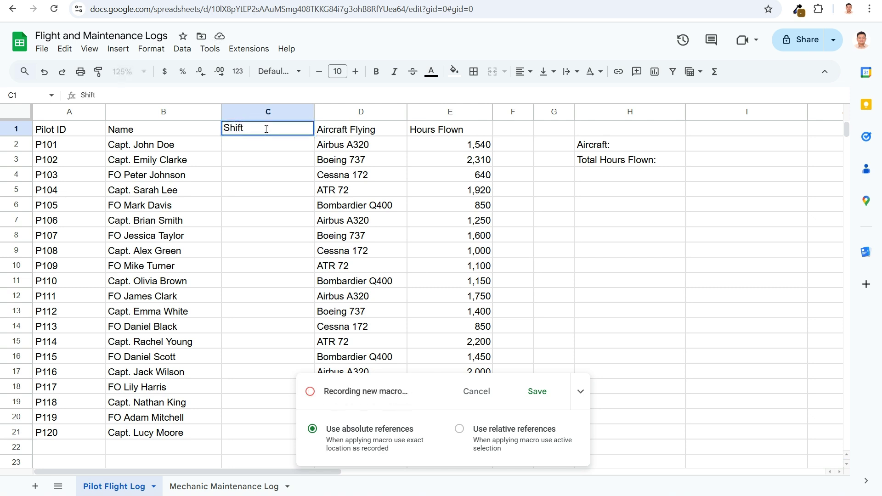
pyautogui.press('Return')
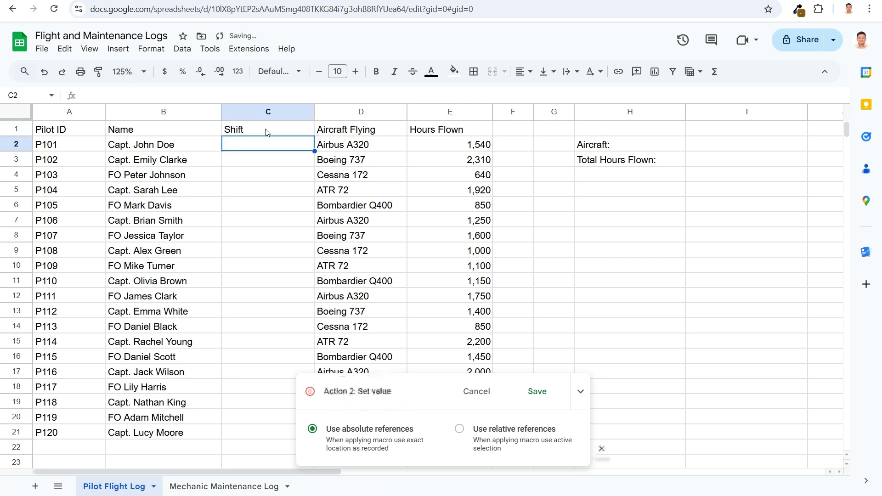
# - Select columns A through E for formatting
pyautogui.moveTo(239, 144); pyautogui.dragTo(247, 431)
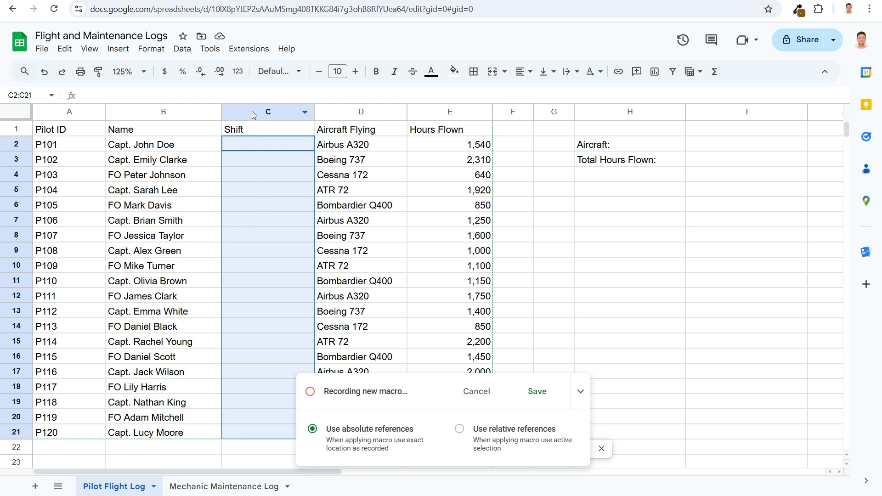
pyautogui.click(254, 151)
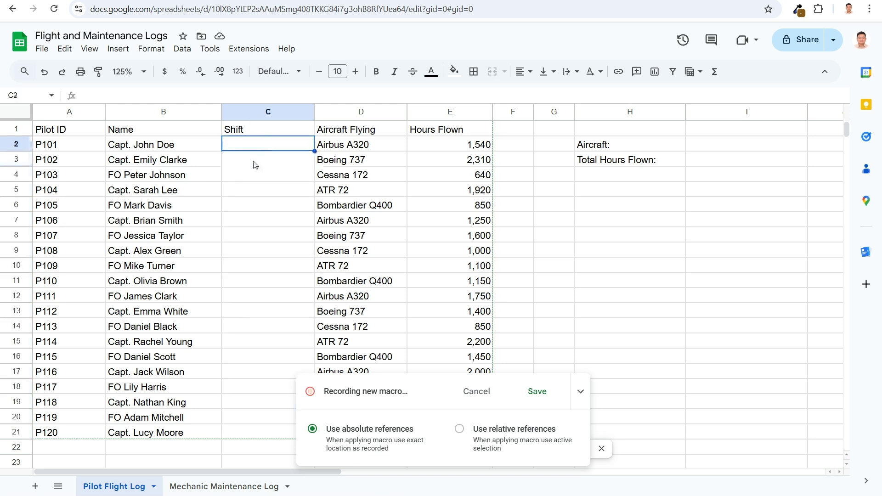
pyautogui.moveTo(69, 111); pyautogui.dragTo(450, 111)
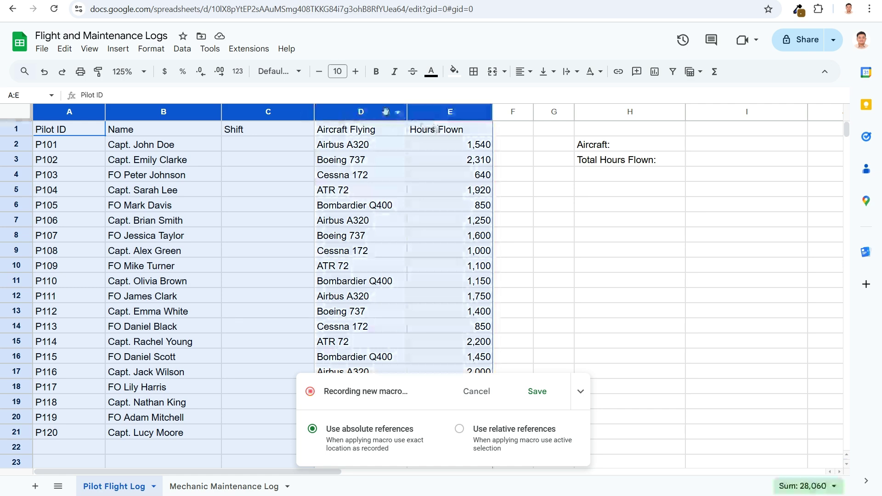
# - Apply the yellow alternating row colour style to columns A to E
pyautogui.click(148, 50)
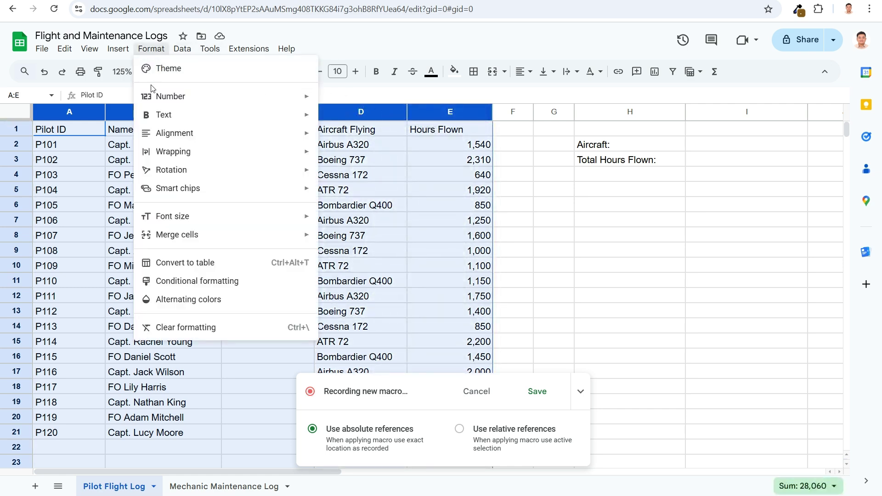
pyautogui.click(195, 303)
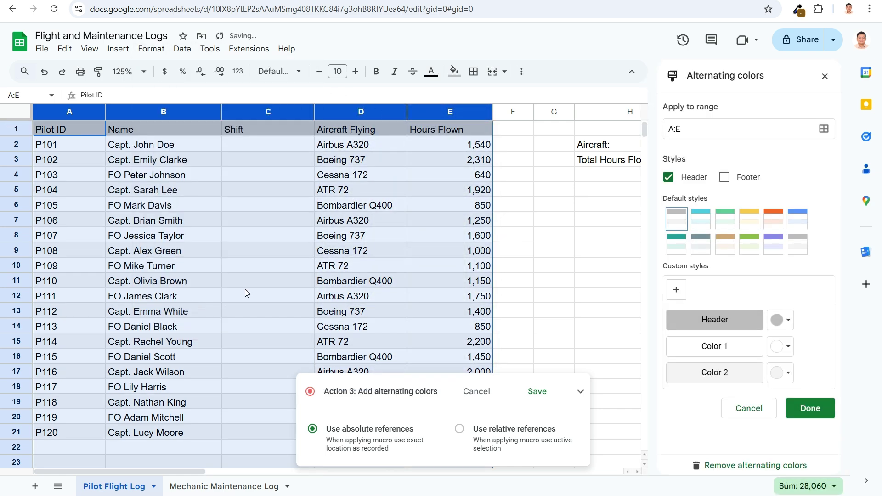
pyautogui.click(751, 227)
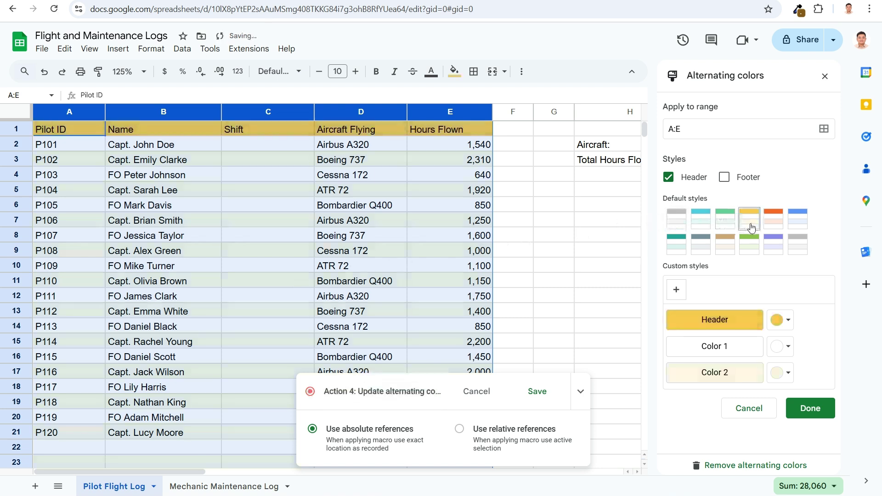
pyautogui.click(809, 409)
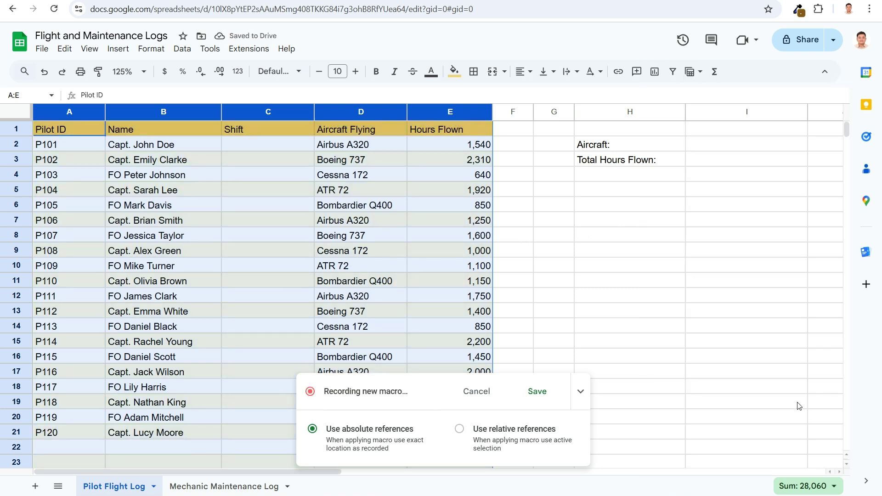
# - Make the header cells A1:E1 bold and centred
pyautogui.moveTo(69, 132); pyautogui.dragTo(442, 132)
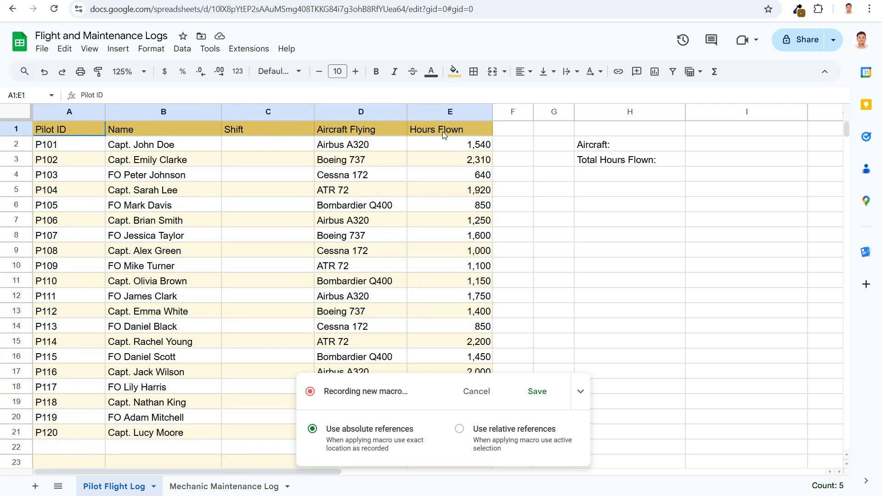
pyautogui.click(375, 72)
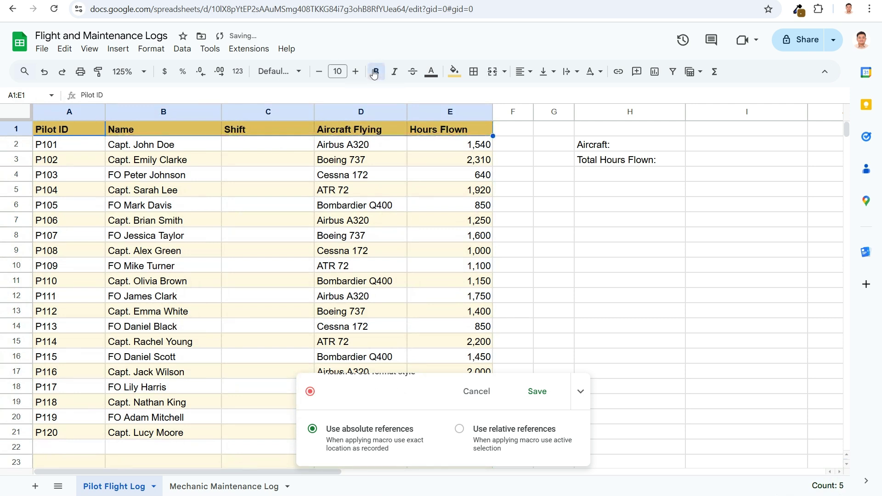
pyautogui.click(526, 72)
pyautogui.click(542, 93)
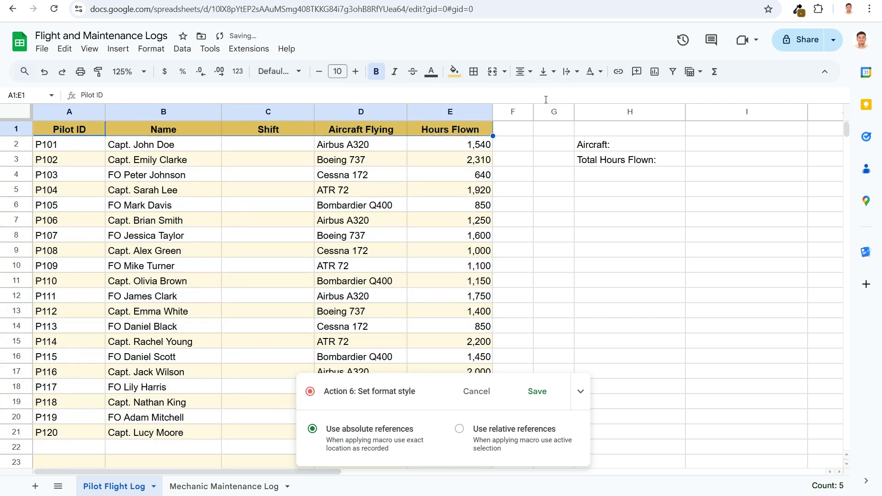
# - Freeze row 1 so the headers stay at the top
pyautogui.click(13, 128)
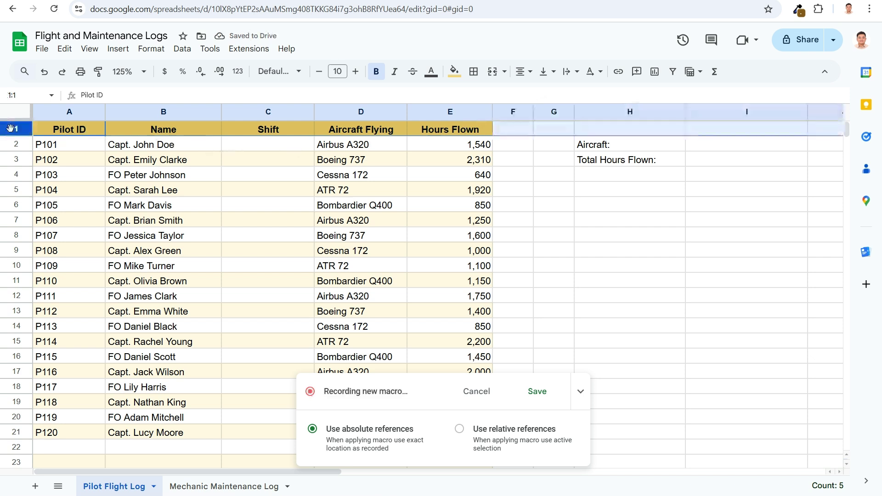
pyautogui.click(89, 49)
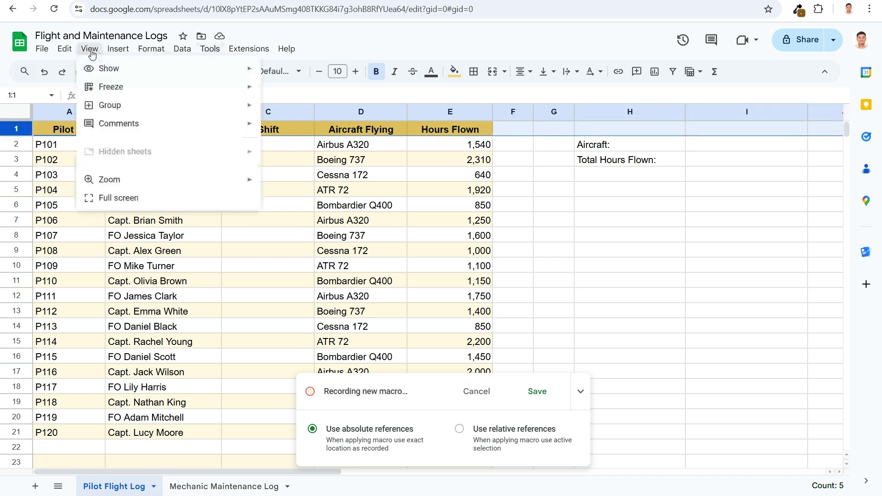
pyautogui.moveTo(114, 92)
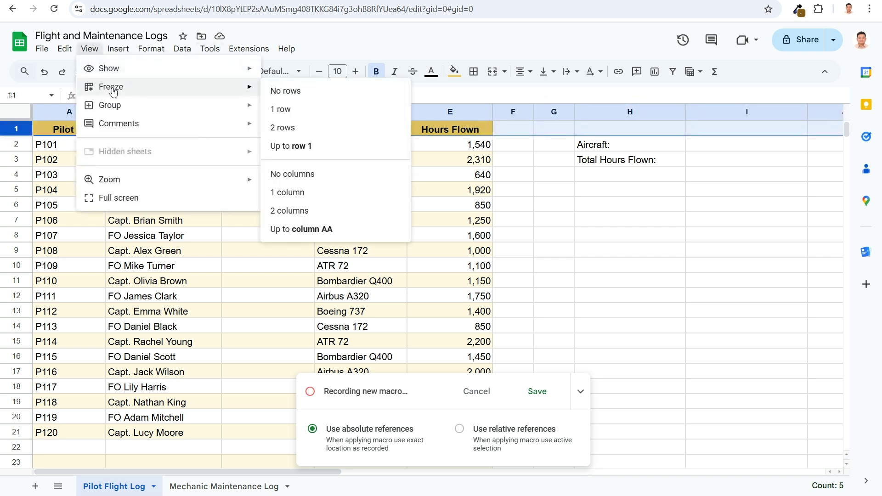
pyautogui.click(299, 114)
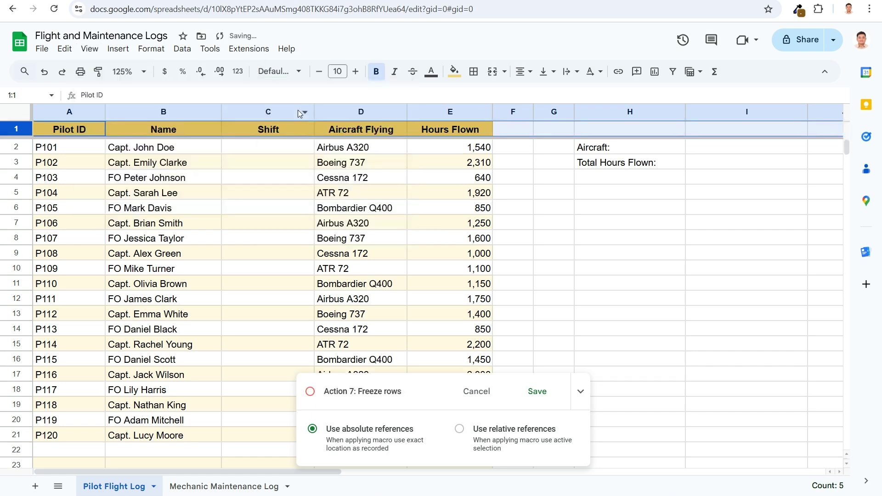
pyautogui.scroll(-6, 152, 176)
pyautogui.scroll(6, 153, 175)
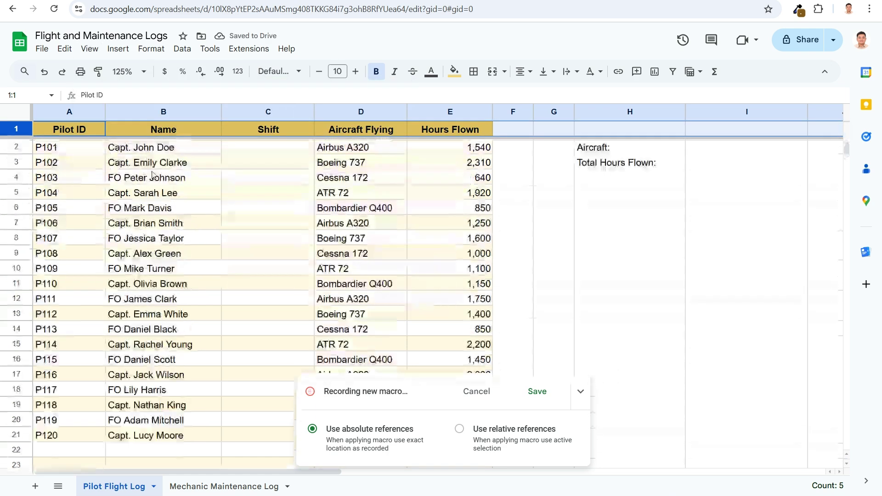
# - Name the recorded macro 'Absolute Table Format', assign shortcut number 1, and save it
pyautogui.click(537, 392)
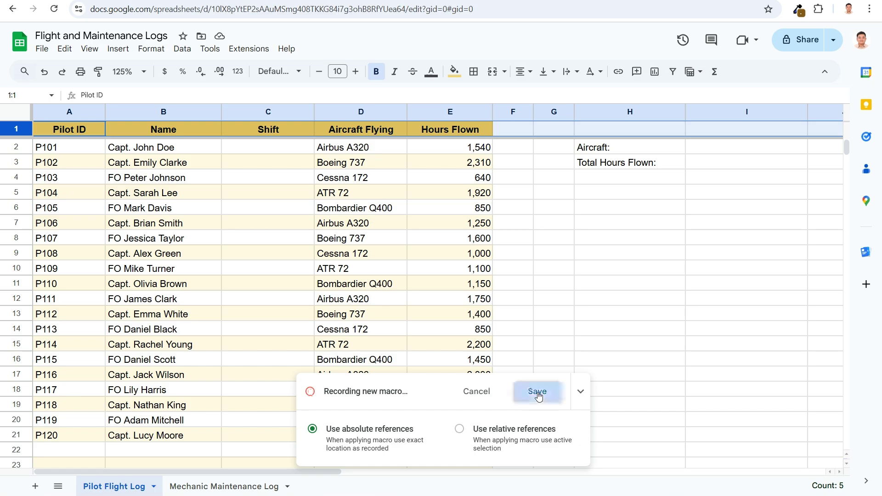
pyautogui.write('Absolut')
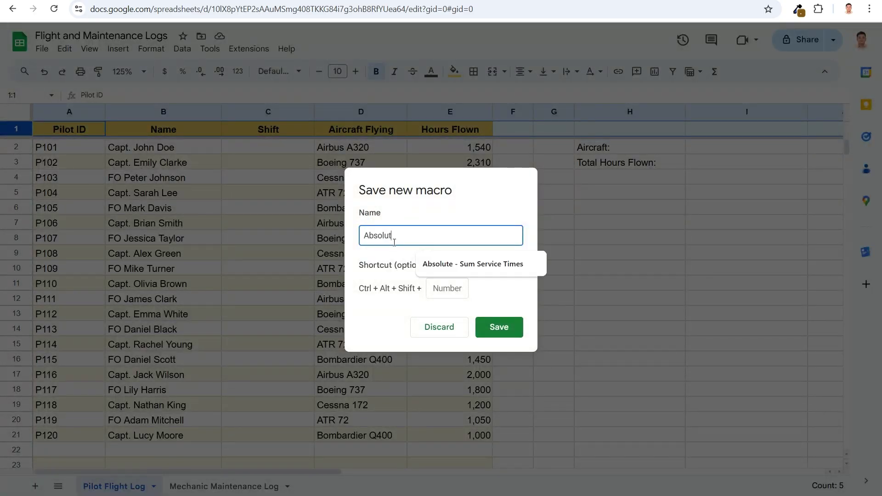
pyautogui.write('e Table For')
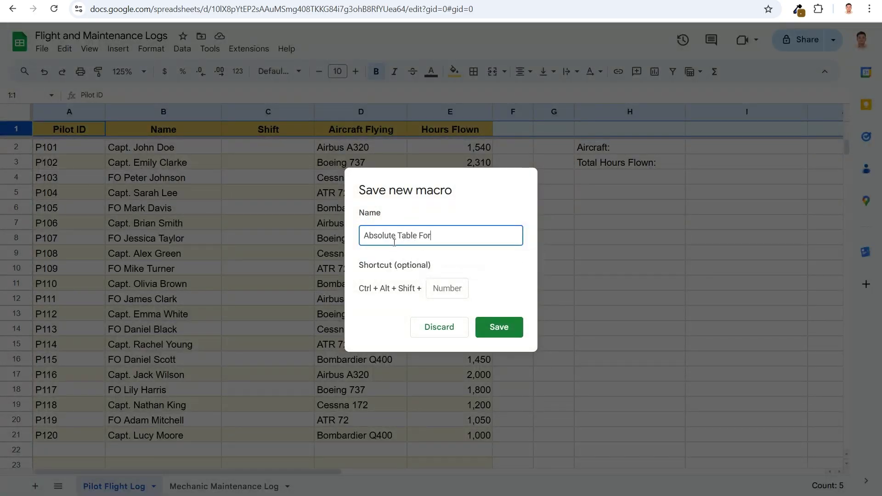
pyautogui.write('mat')
pyautogui.click(454, 288)
pyautogui.write('1')
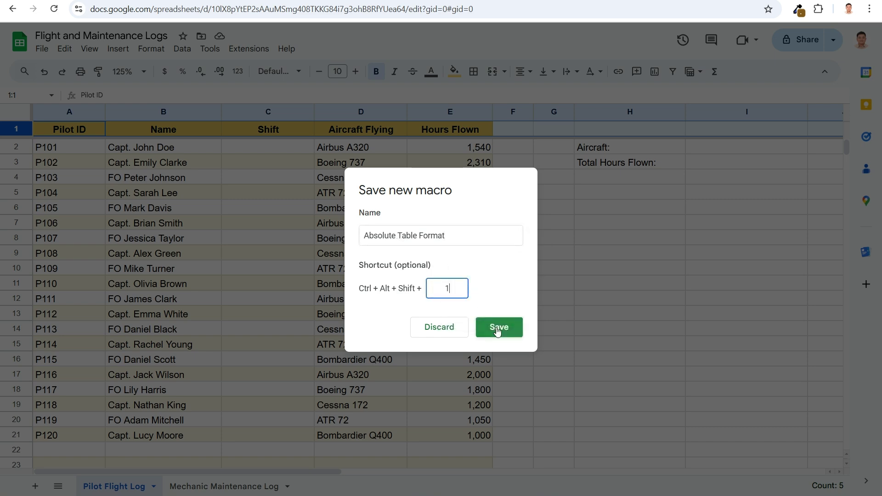
pyautogui.click(499, 329)
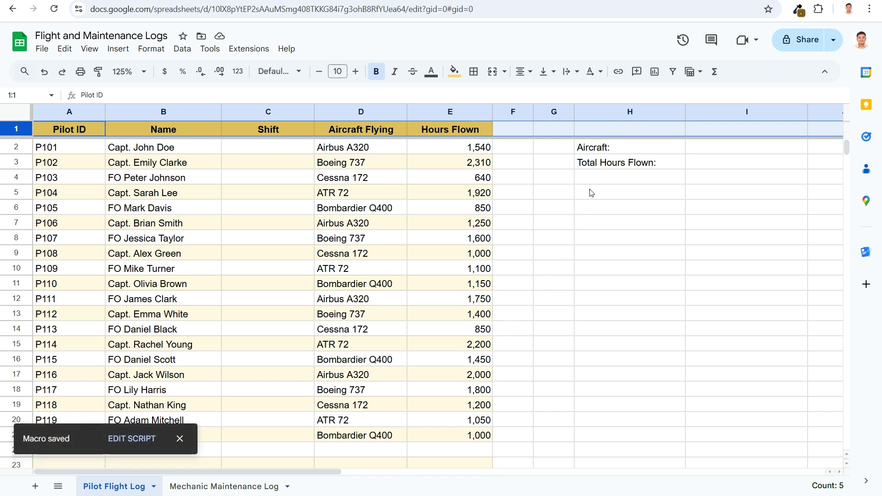
# - From cell H2, start recording a new macro using relative references
pyautogui.click(606, 151)
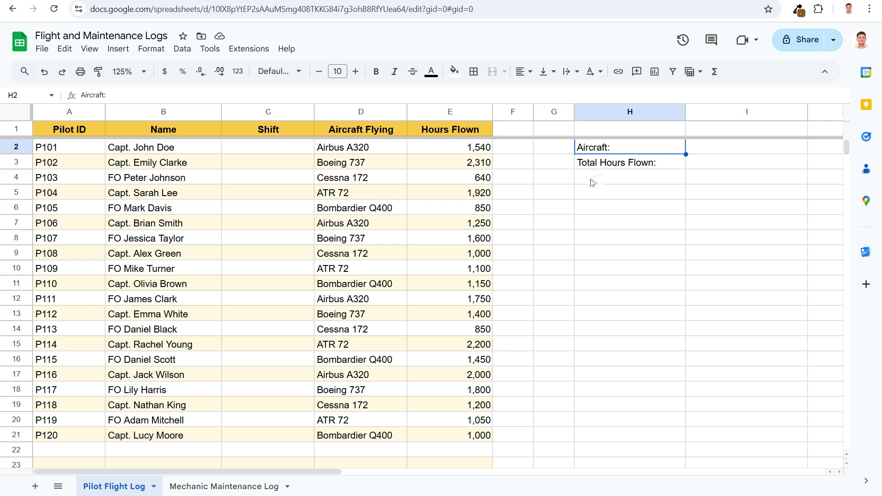
pyautogui.click(247, 49)
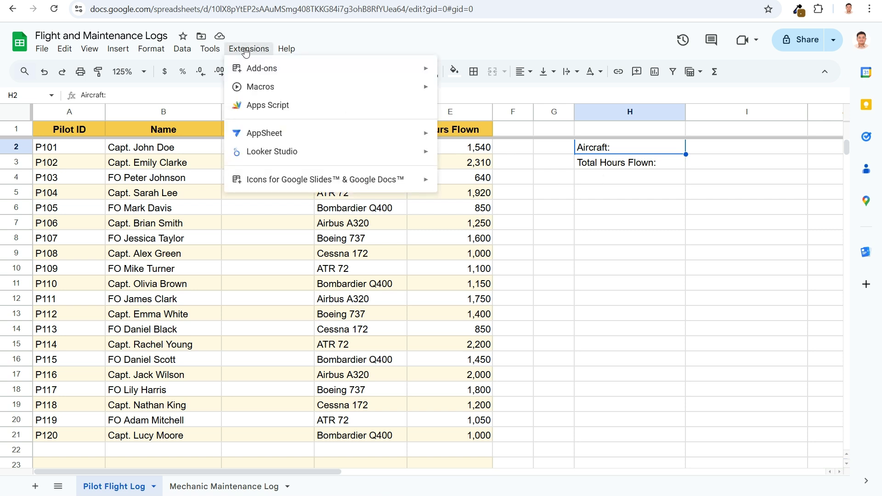
pyautogui.moveTo(256, 90)
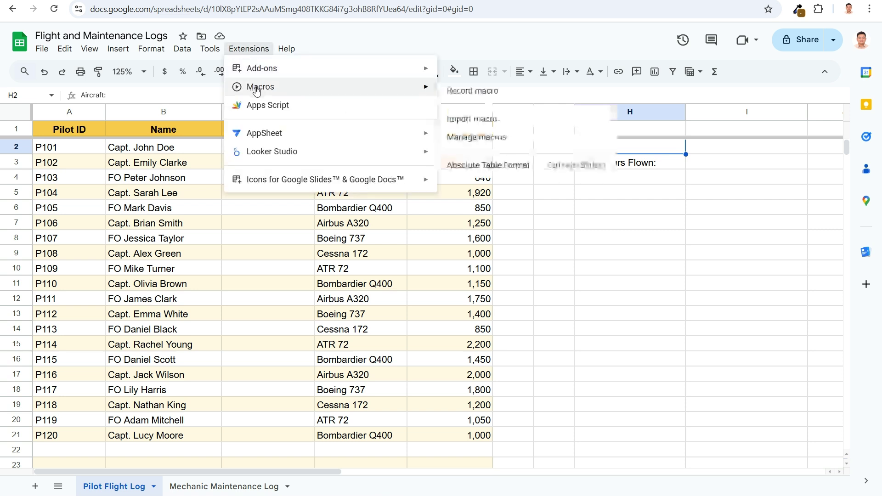
pyautogui.click(449, 92)
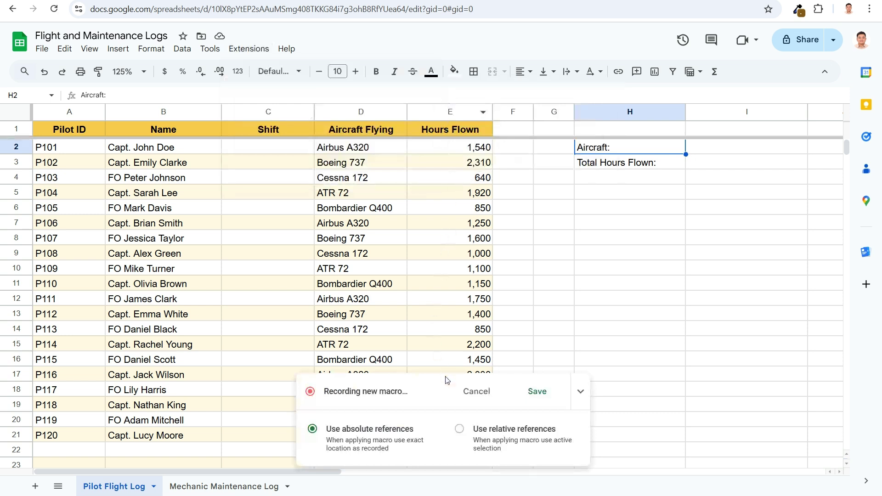
pyautogui.click(460, 431)
# - Put borders around every cell of H2:I3
pyautogui.moveTo(684, 151); pyautogui.dragTo(733, 165)
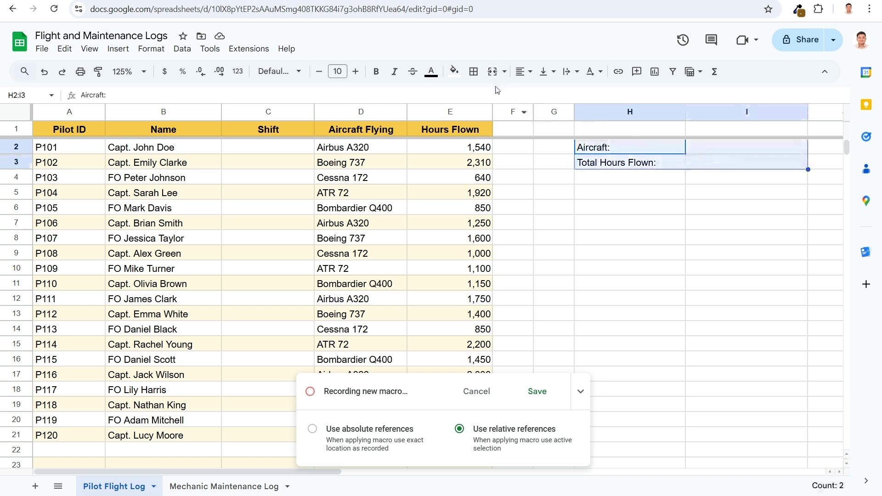
pyautogui.click(473, 76)
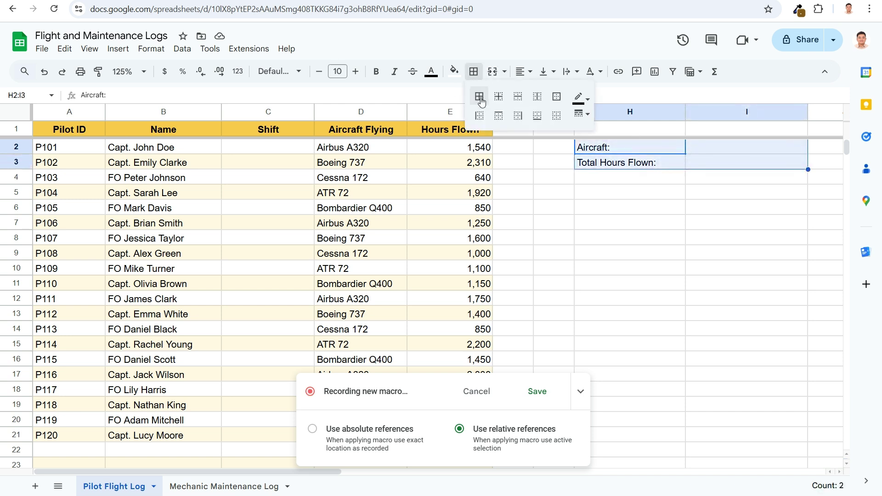
pyautogui.click(480, 98)
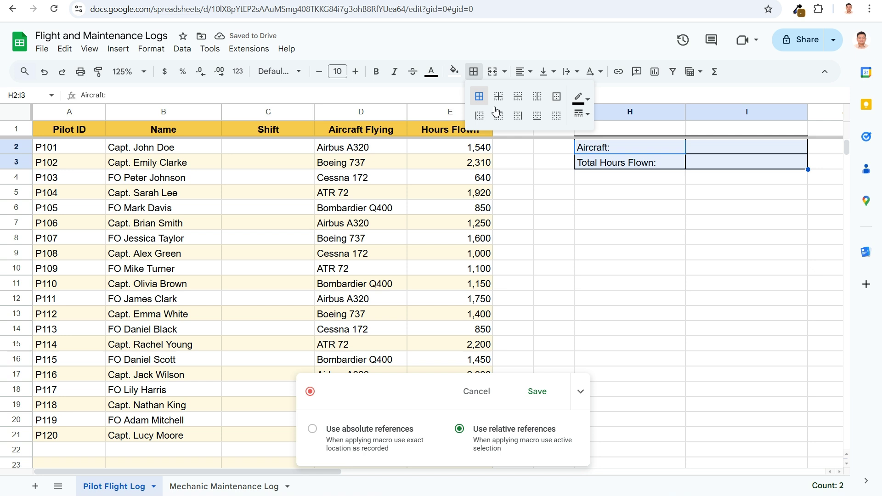
# - Fill I2 with light cornflower blue 3 and I3 with light green
pyautogui.click(708, 151)
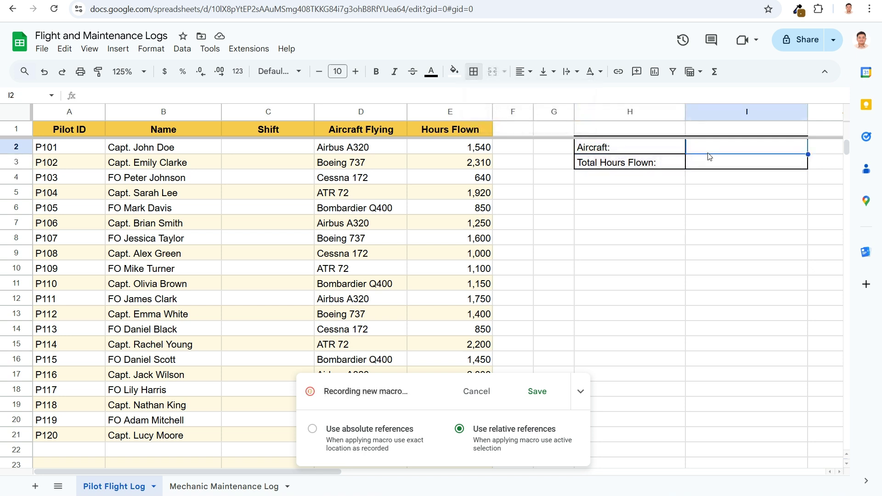
pyautogui.click(454, 71)
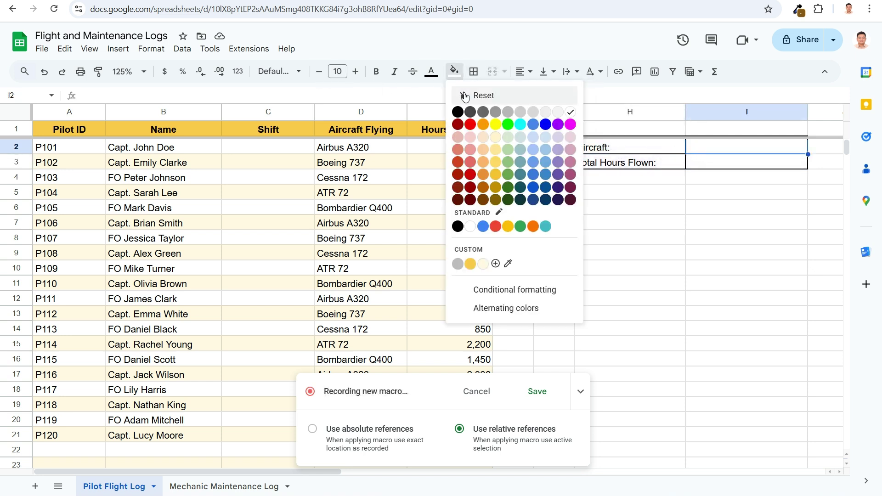
pyautogui.click(534, 142)
pyautogui.click(699, 166)
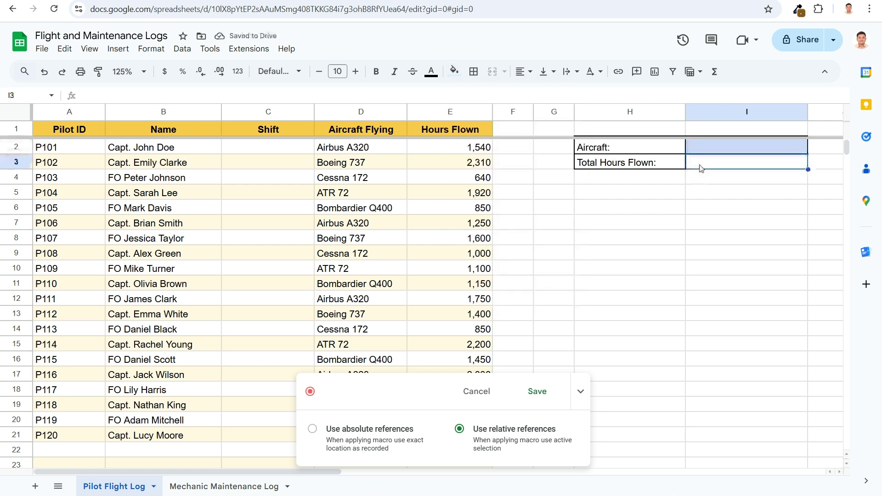
pyautogui.click(454, 71)
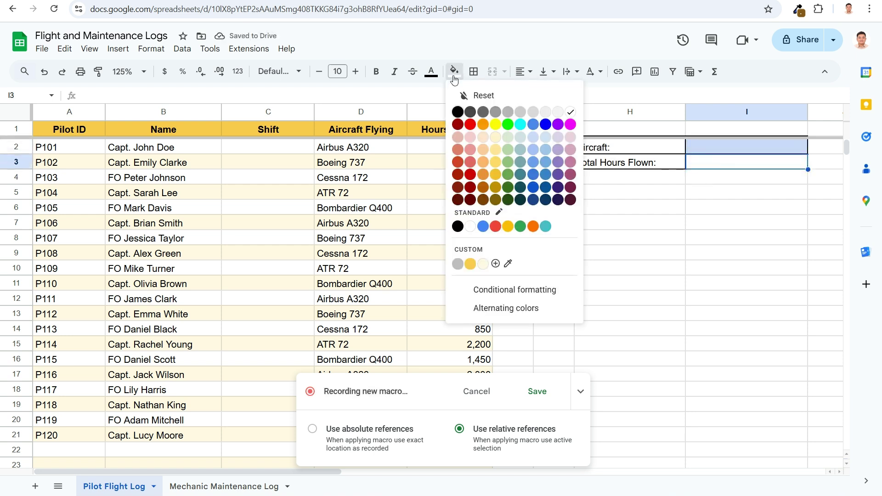
pyautogui.click(510, 139)
# - Enter =SUMIF(D:D,I2,E:E) in I3 to total Hours Flown for the aircraft in I2
pyautogui.write('=')
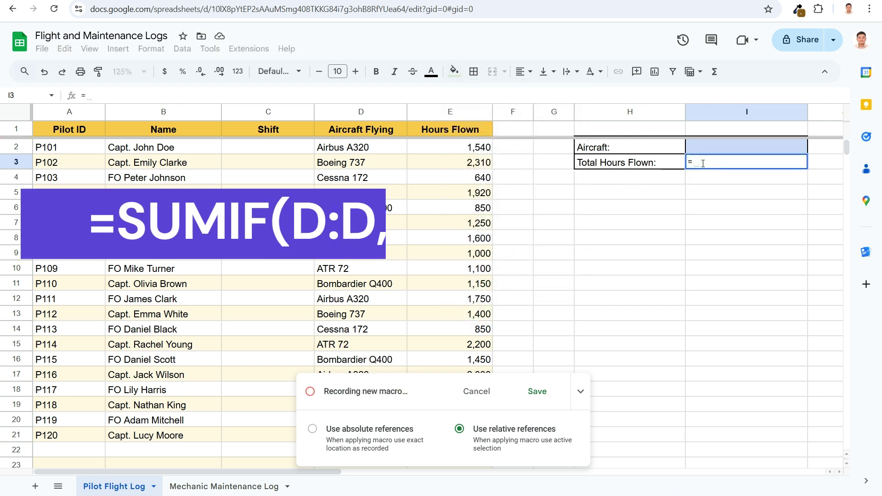
pyautogui.write('SUMIF')
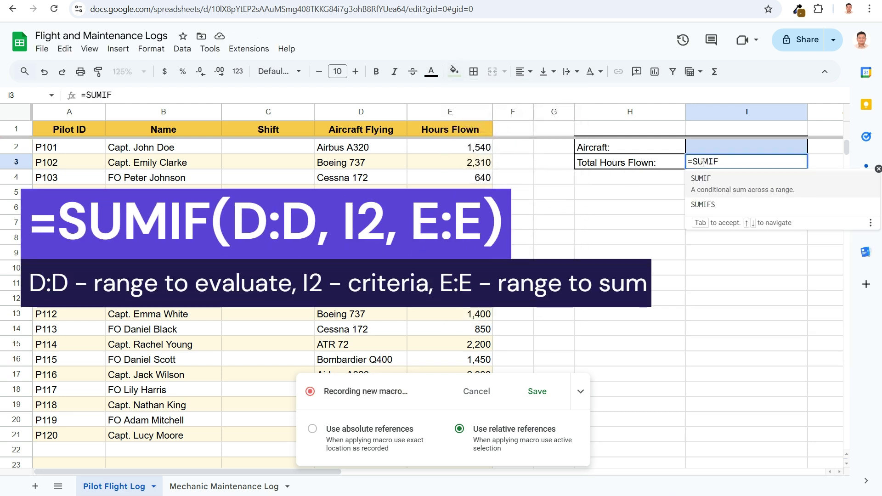
pyautogui.write('(')
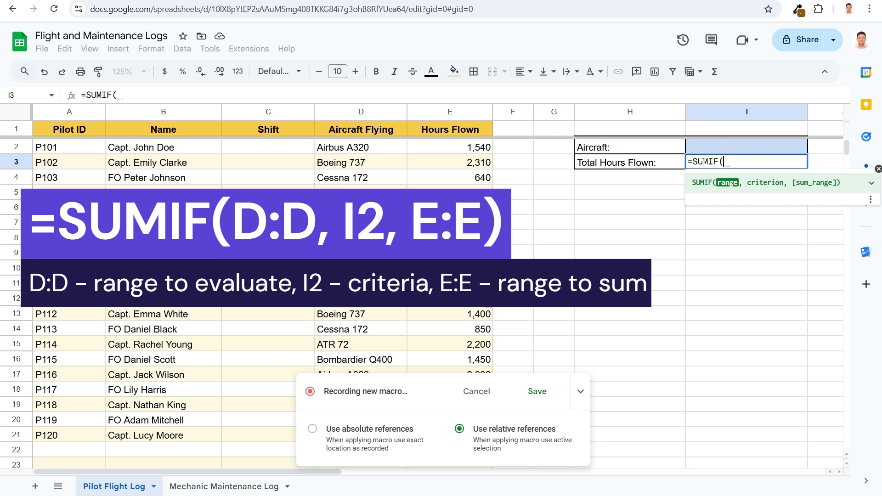
pyautogui.click(385, 115)
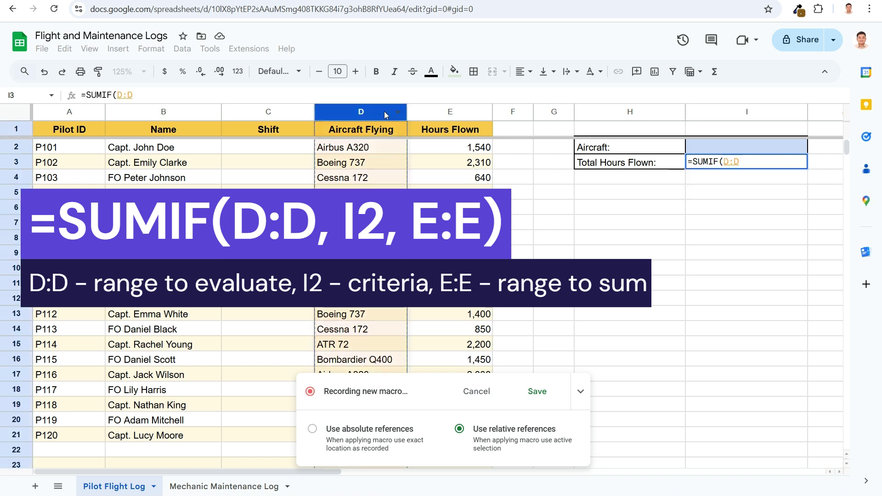
pyautogui.write(',')
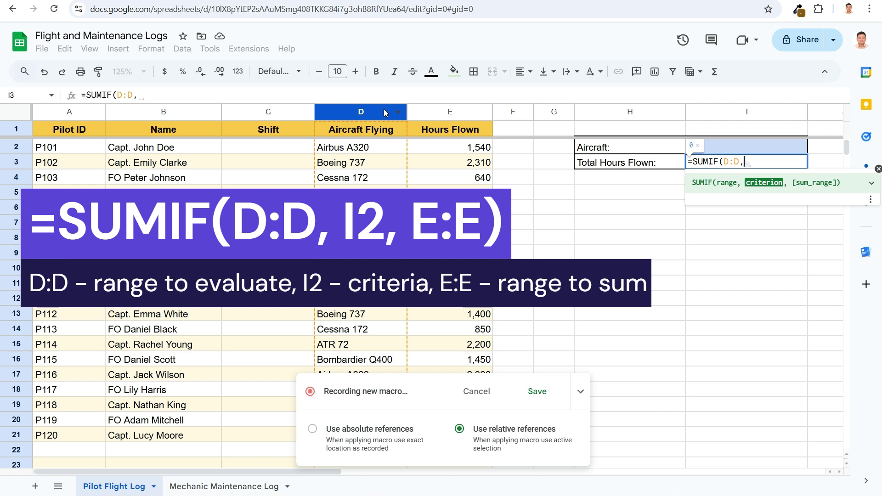
pyautogui.click(742, 146)
pyautogui.write(',')
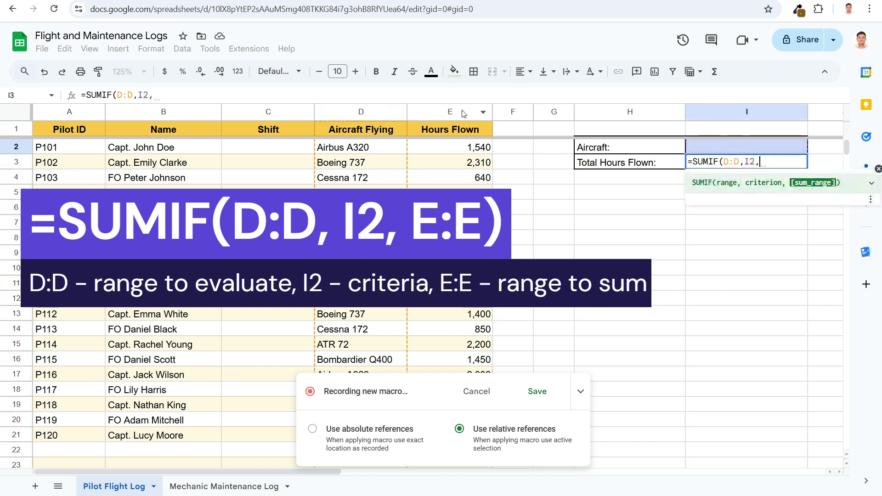
pyautogui.click(462, 110)
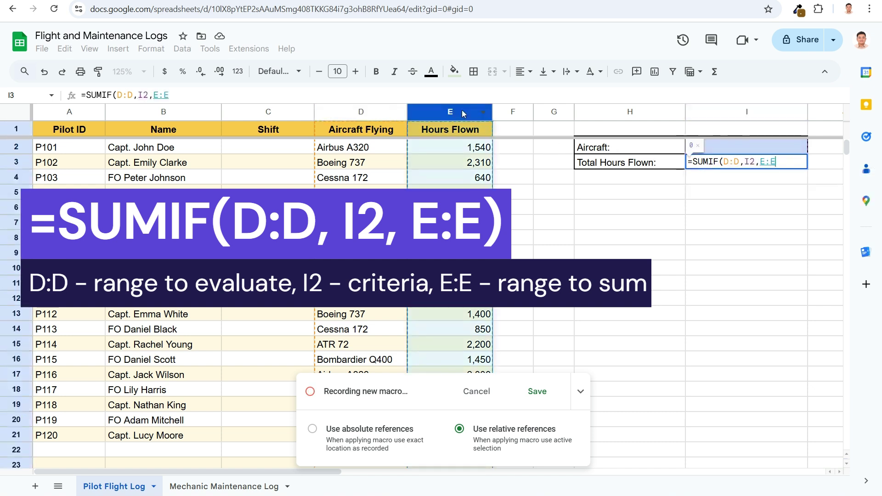
pyautogui.write(')')
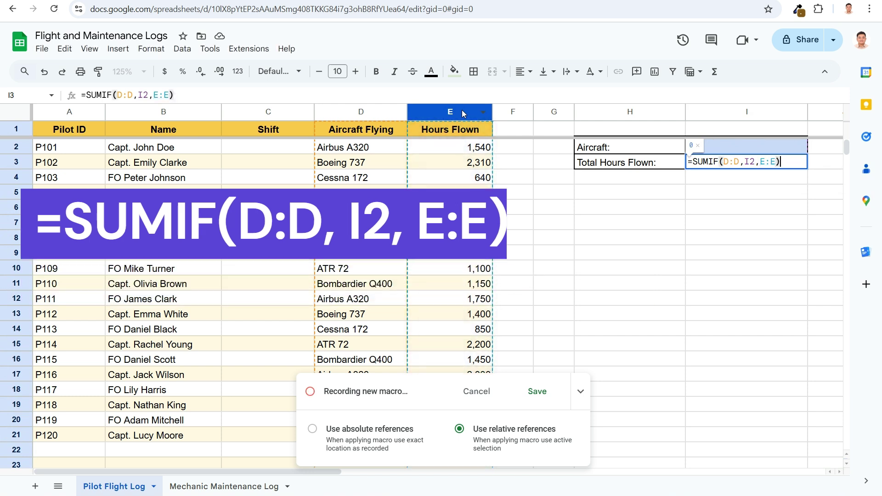
# - Commit the formula and save the macro as 'Relative Table Format/Formula' with shortcut 2
pyautogui.press('Return')
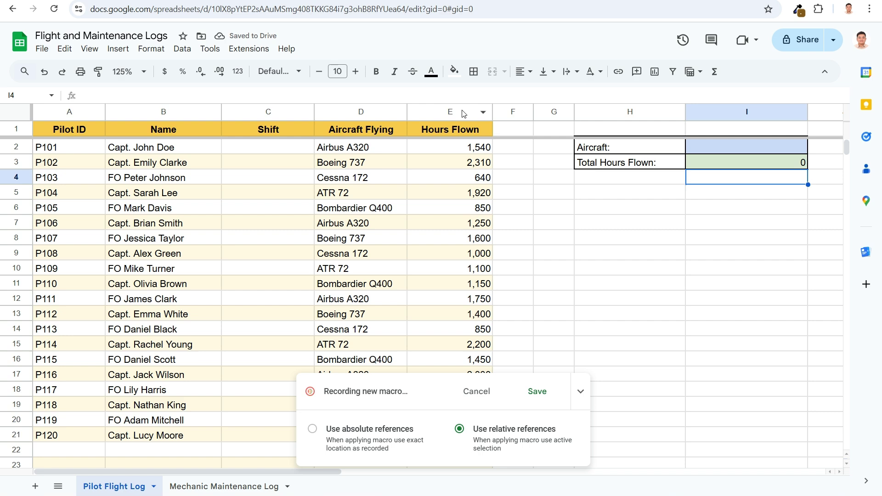
pyautogui.click(523, 400)
pyautogui.write('Relative Table Form')
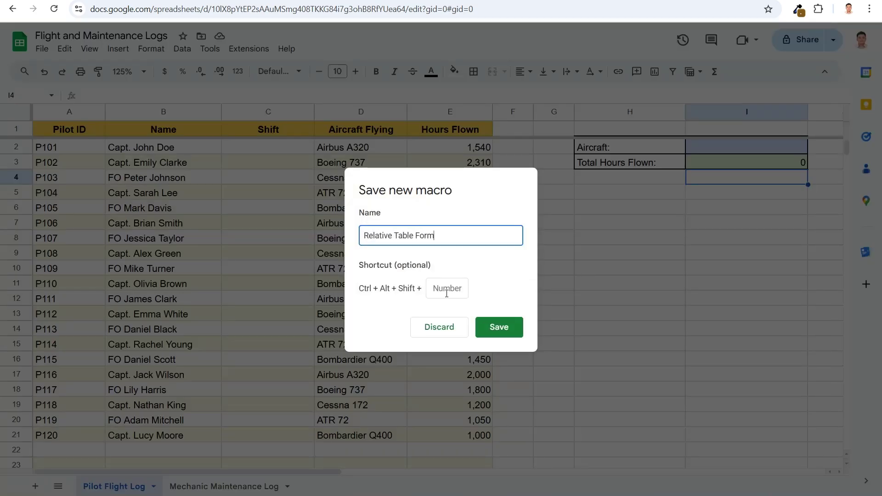
pyautogui.write('at/Formula')
pyautogui.click(446, 288)
pyautogui.write('2')
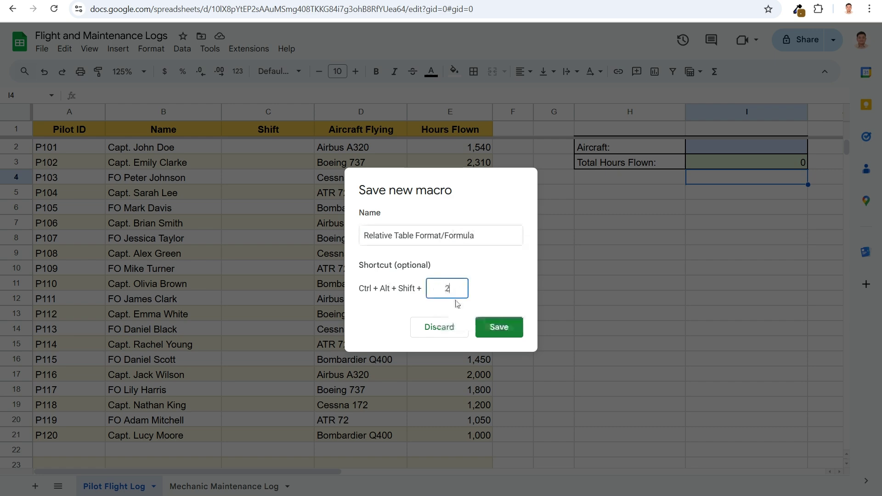
pyautogui.click(496, 332)
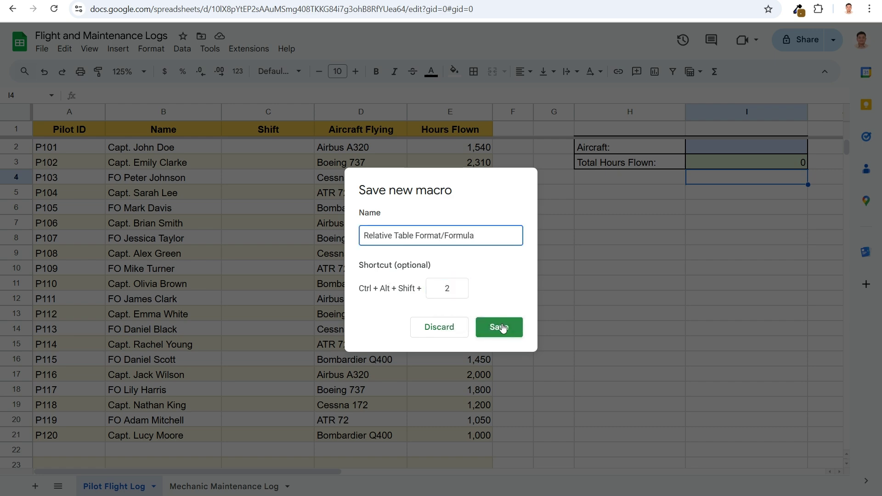
pyautogui.click(502, 327)
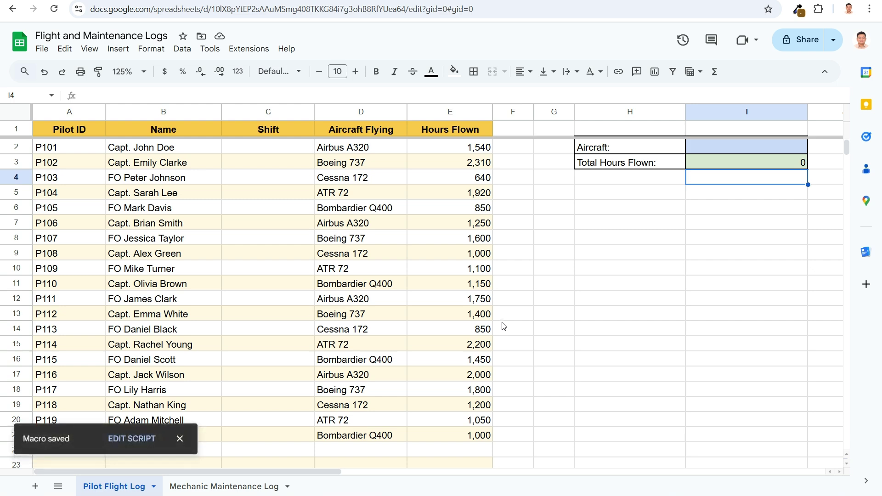
# - On the Mechanic Maintenance Log, run Absolute Table Format, then select cell H20
pyautogui.click(219, 487)
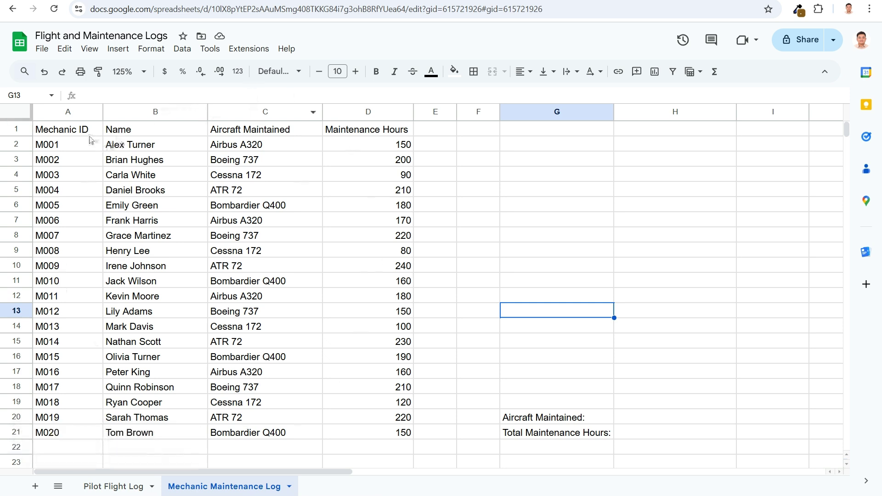
pyautogui.click(252, 54)
pyautogui.moveTo(273, 90)
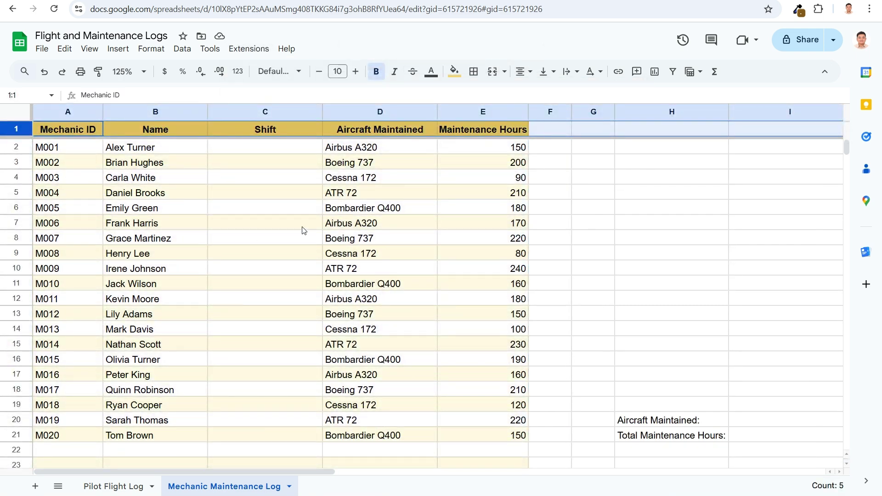
pyautogui.click(642, 423)
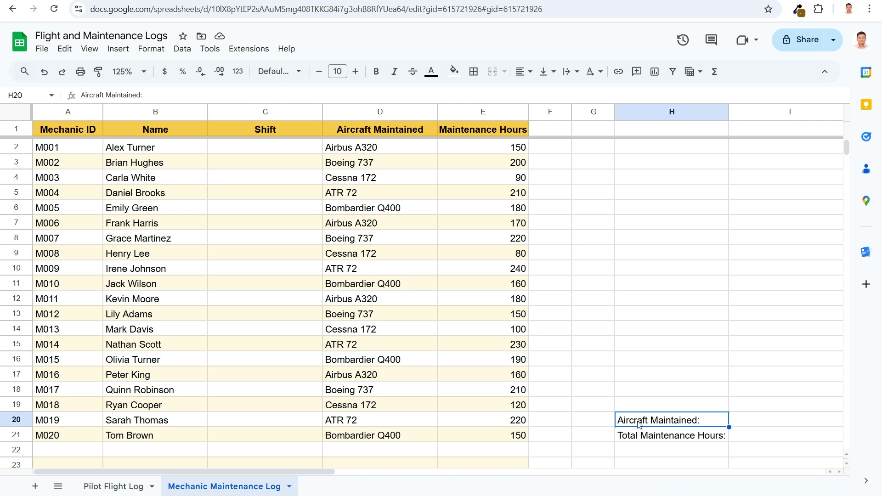
# - Run the Relative Table Format/Formula macro at H20 and again at H8
pyautogui.click(237, 50)
pyautogui.moveTo(296, 92)
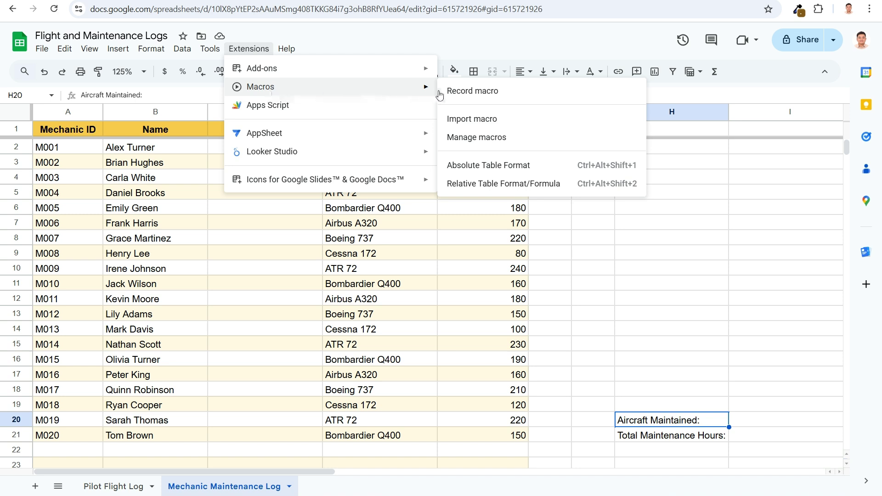
pyautogui.click(506, 184)
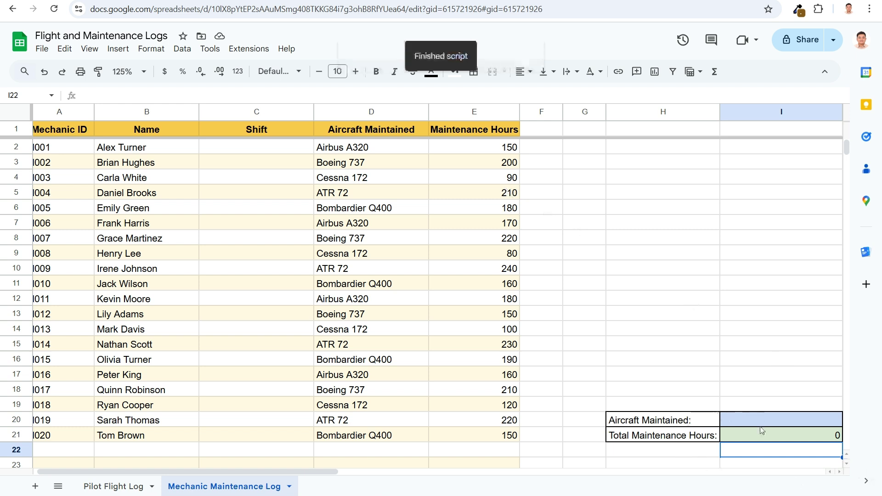
pyautogui.click(656, 243)
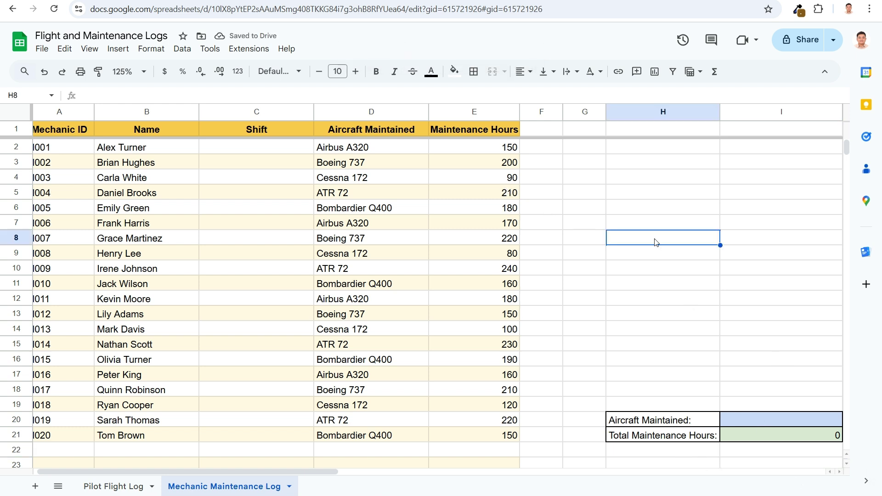
pyautogui.click(249, 48)
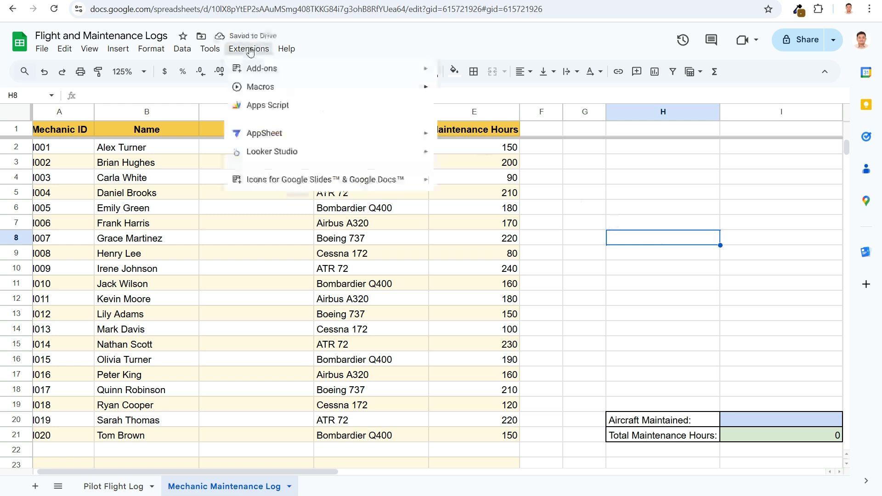
pyautogui.moveTo(272, 88)
pyautogui.click(503, 183)
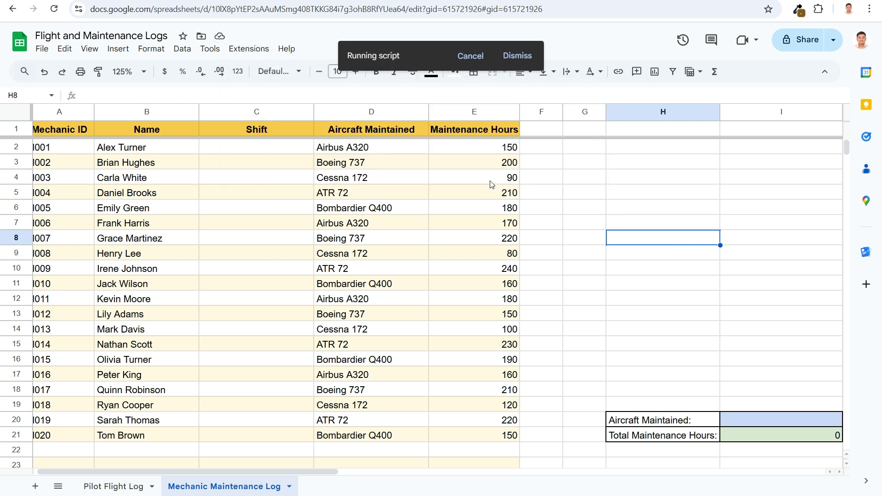
pyautogui.click(736, 251)
# - Label H8 'Aircraft Maintained:' and H9 'Total Maintenance Hours:'
pyautogui.click(683, 238)
pyautogui.write('Ai')
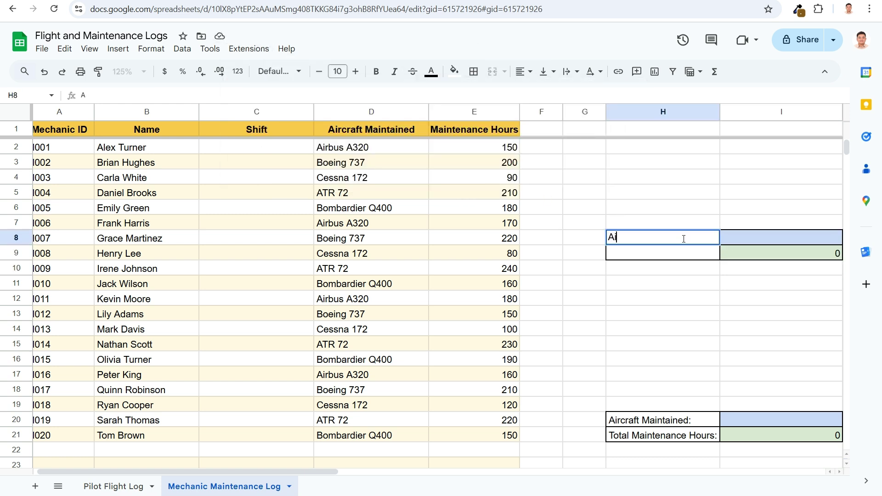
pyautogui.write('rcraft Maintained:')
pyautogui.press('Return')
pyautogui.write('Total M')
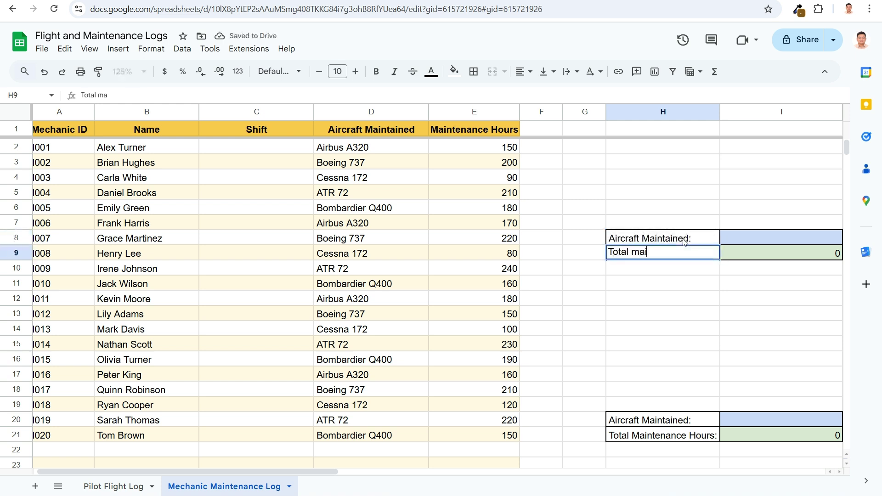
pyautogui.write('aintenance Hours:')
pyautogui.press('Return')
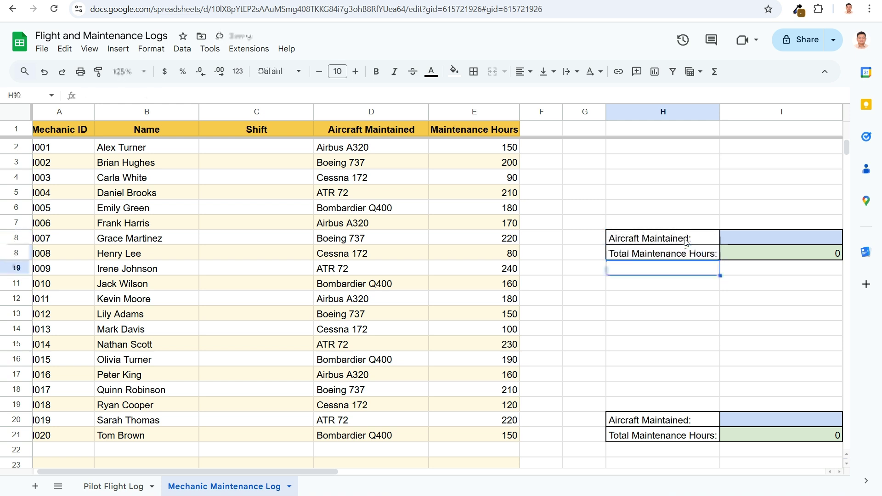
# - Delete the H20:I21 summary with cells shifted up, then return to Pilot Flight Log
pyautogui.moveTo(662, 420); pyautogui.dragTo(766, 434)
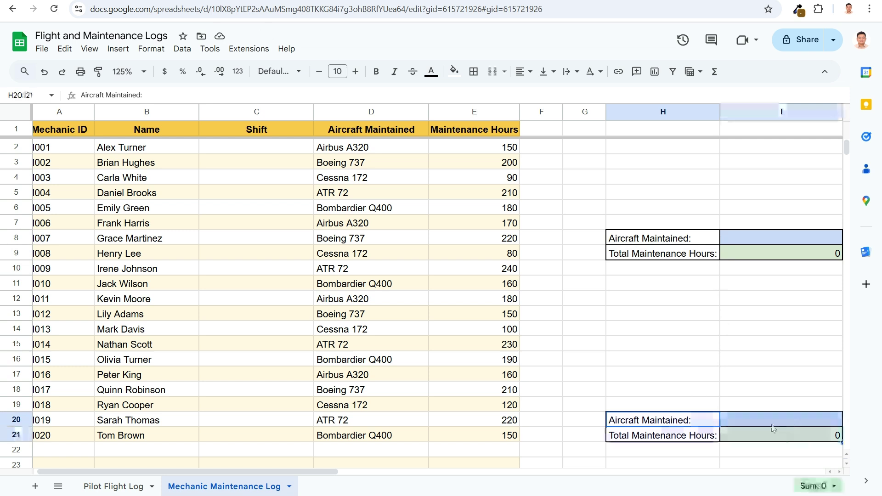
pyautogui.rightClick(766, 424)
pyautogui.moveTo(765, 275)
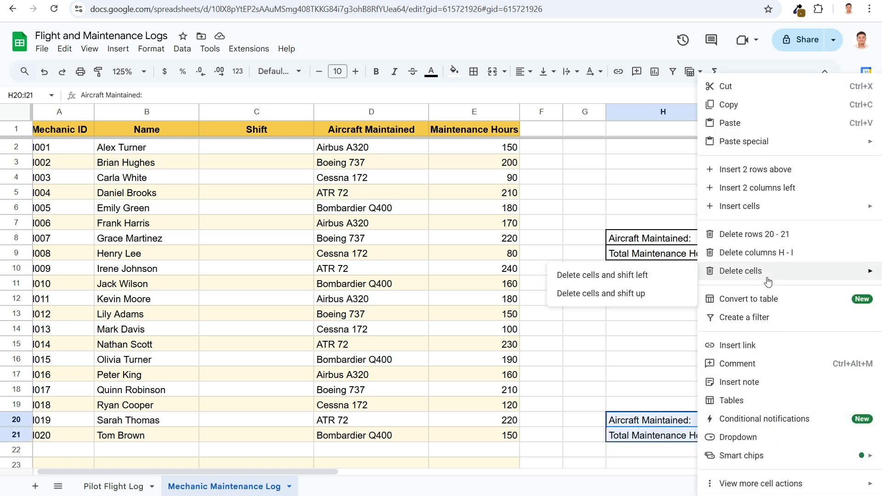
pyautogui.click(661, 294)
pyautogui.click(670, 345)
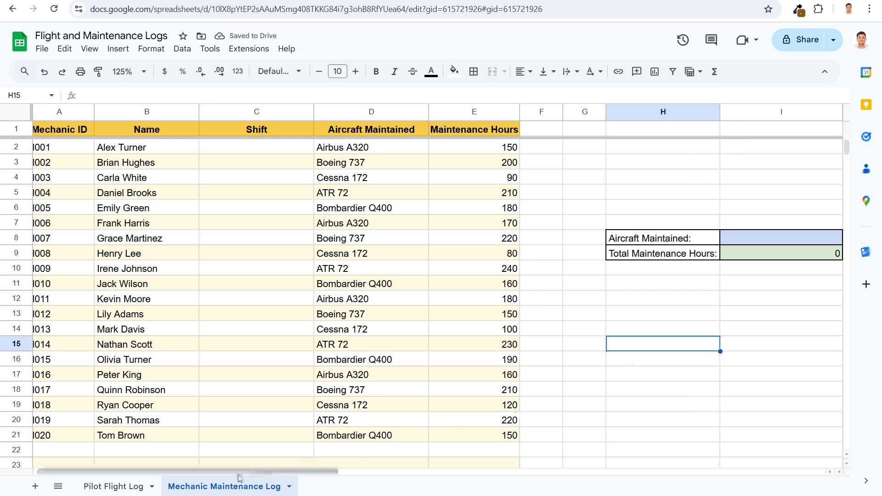
pyautogui.click(106, 487)
# - Enter Boeing 737 in I2 of the pilot log and check its entries in column D
pyautogui.click(740, 147)
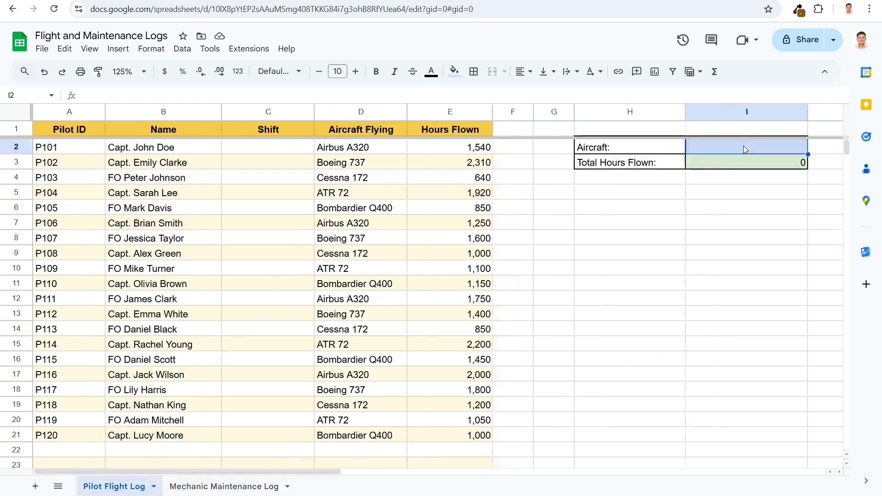
pyautogui.write('Boeing 737')
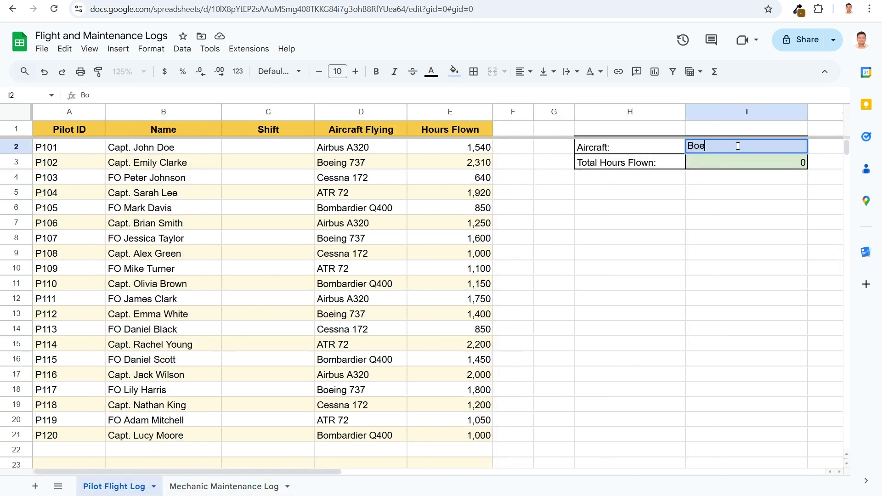
pyautogui.press('Return')
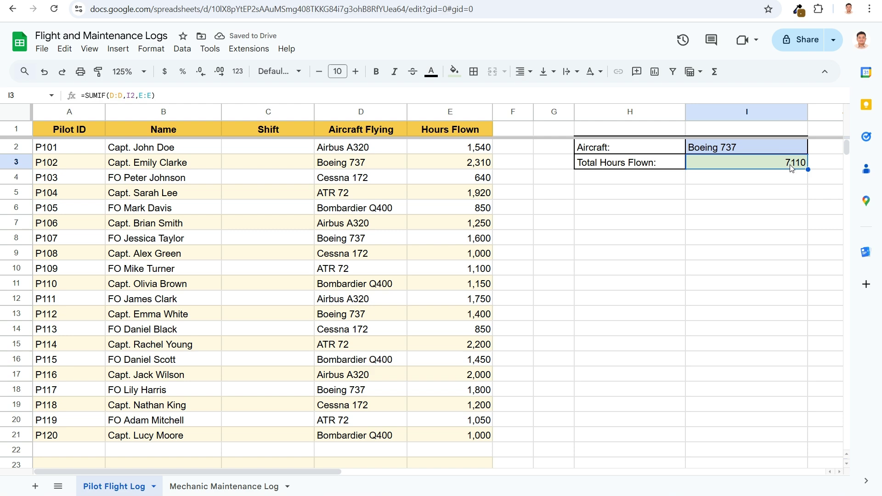
pyautogui.click(366, 163)
pyautogui.click(365, 238)
pyautogui.click(365, 315)
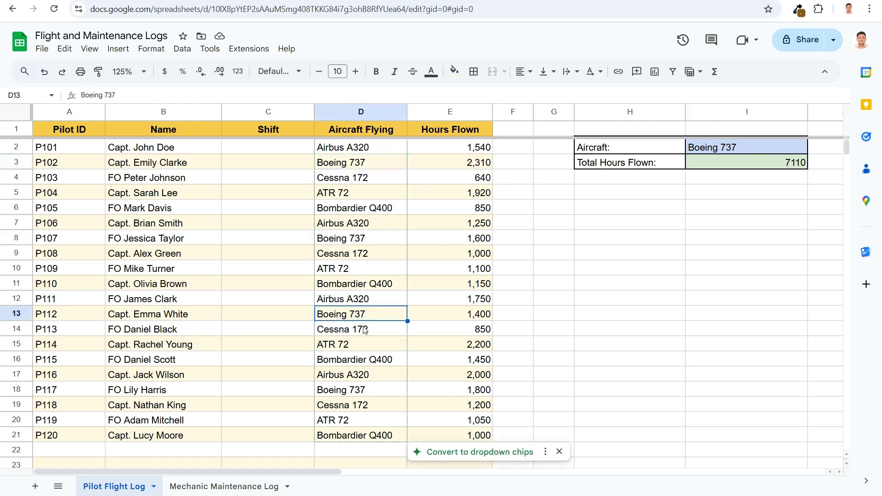
pyautogui.click(370, 391)
# - Enter ATR 72 in I8 of the Mechanic Maintenance Log and check its column D entries
pyautogui.click(224, 486)
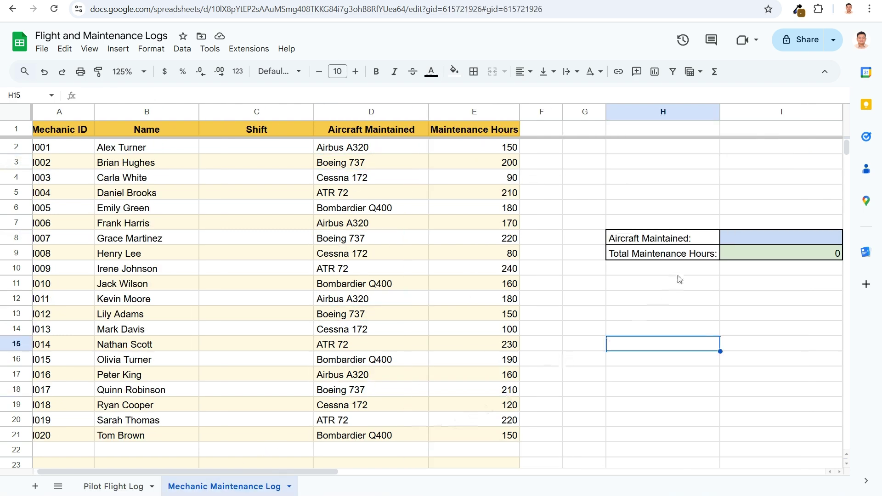
pyautogui.click(764, 239)
pyautogui.write('ATR 72')
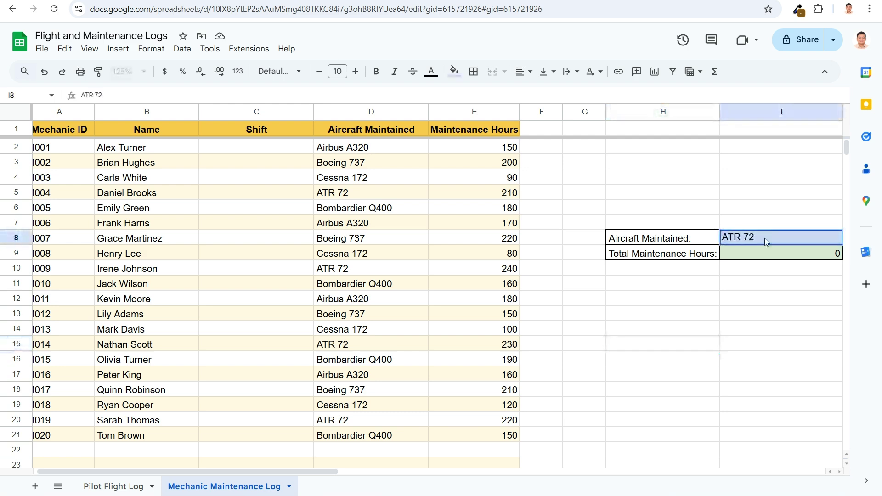
pyautogui.press('Return')
pyautogui.click(377, 195)
pyautogui.click(375, 273)
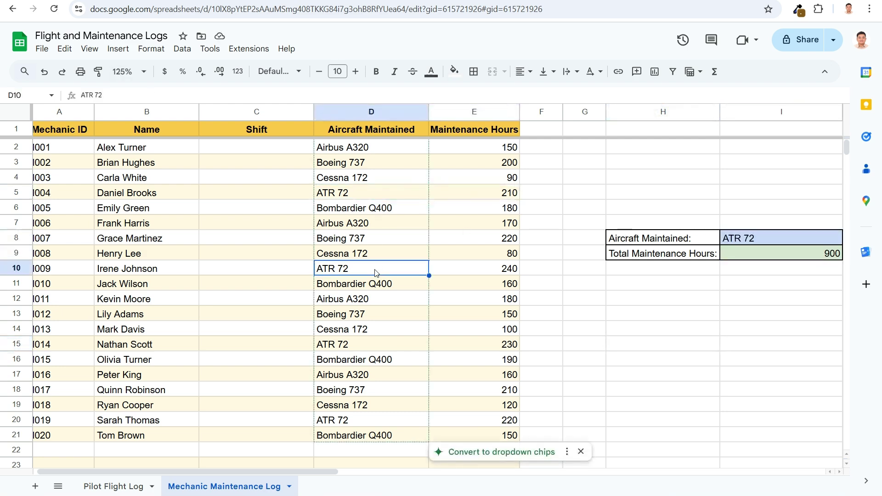